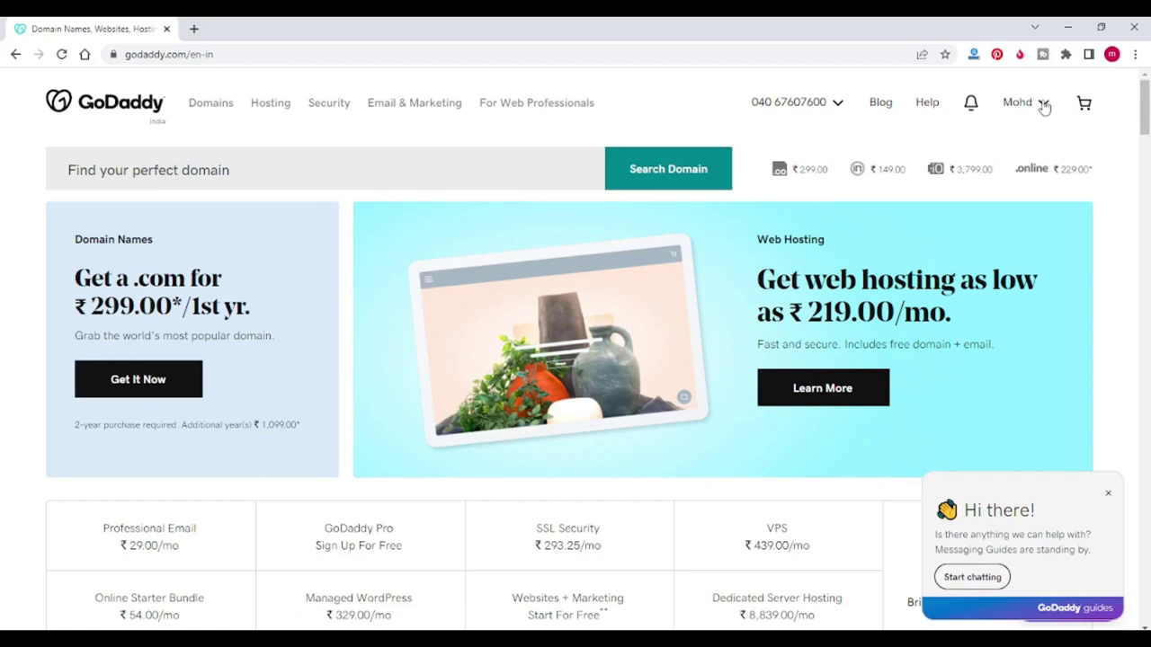
Open the management dashboard of the Ultimate Linux Hosting with cPanel plan from the account's products.
{"action": "left_click", "coordinate": [1044, 106]}
{"action": "left_click", "coordinate": [859, 252]}
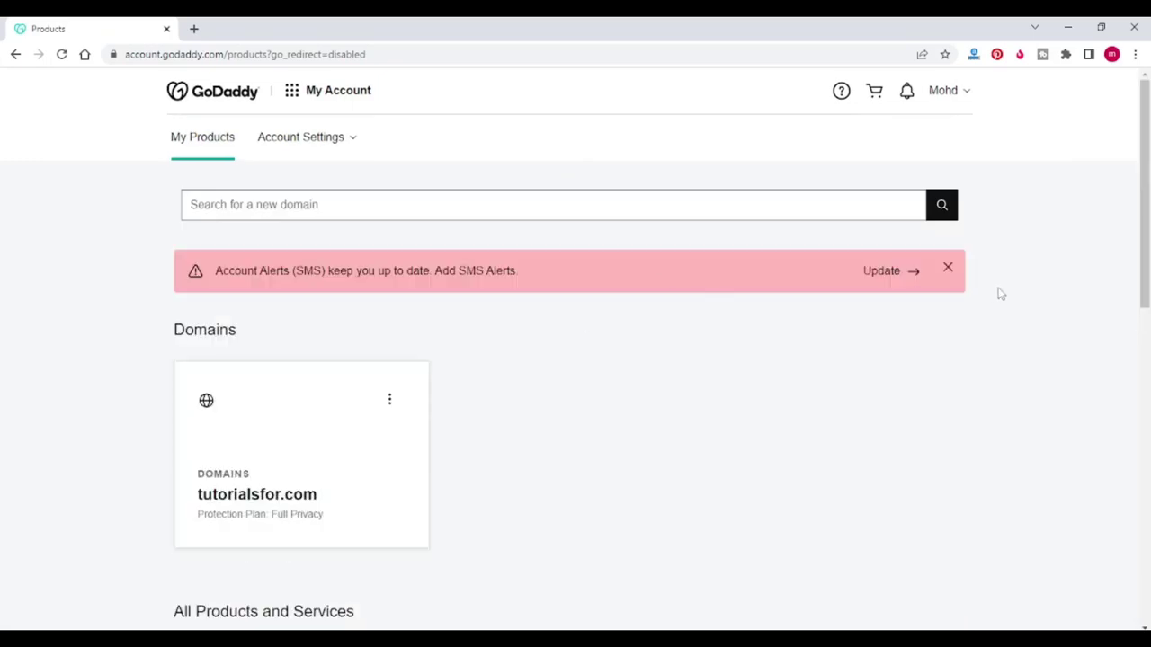
{"action": "left_click_drag", "start_coordinate": [1146, 279], "coordinate": [1147, 430]}
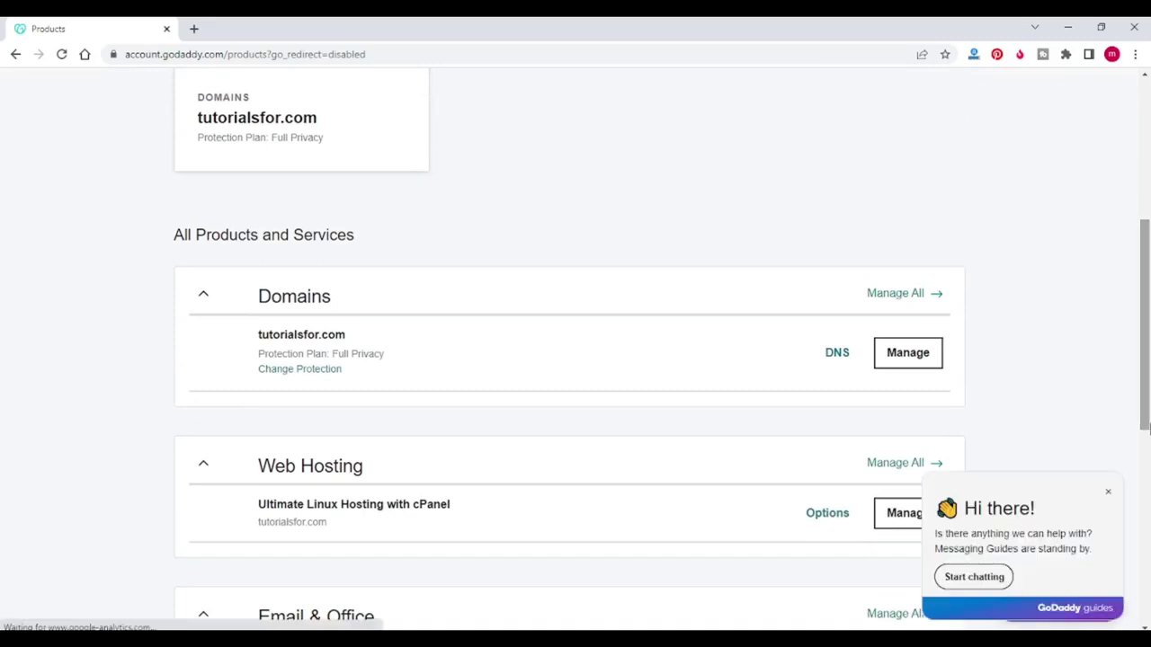
{"action": "left_click_drag", "start_coordinate": [1147, 389], "coordinate": [1147, 449]}
{"action": "left_click", "coordinate": [929, 379]}
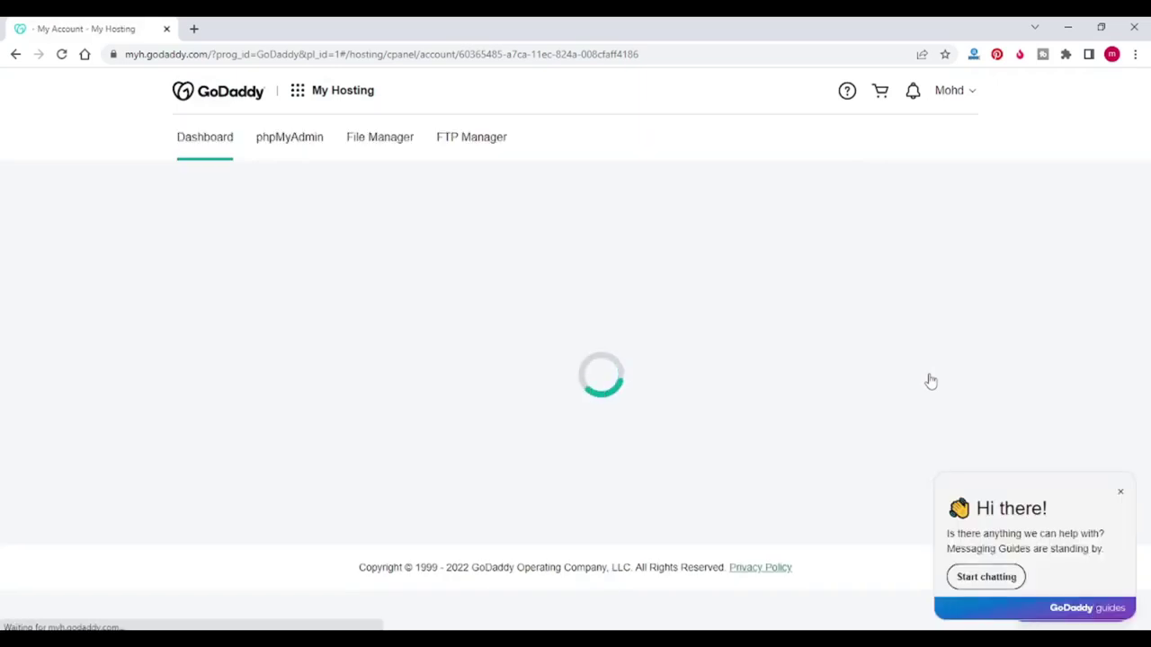
Dismiss the chat popup, open the cPanel admin of tutorialsfor.com and launch the Installatron Applications Installer.
{"action": "left_click", "coordinate": [1120, 497]}
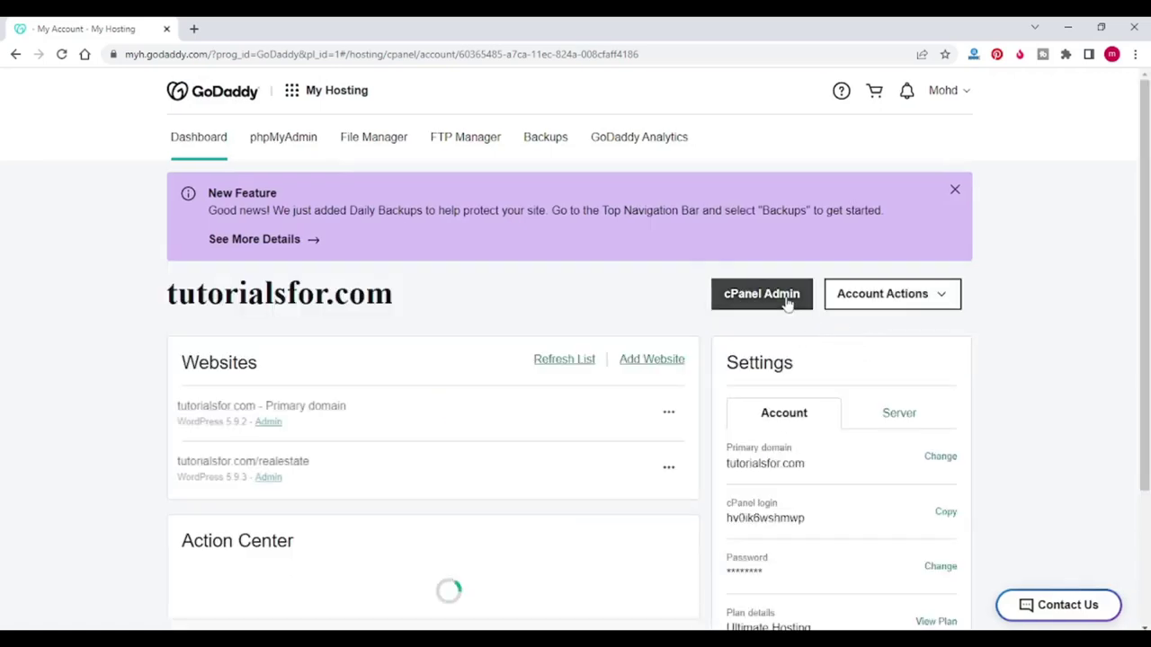
{"action": "left_click", "coordinate": [786, 303]}
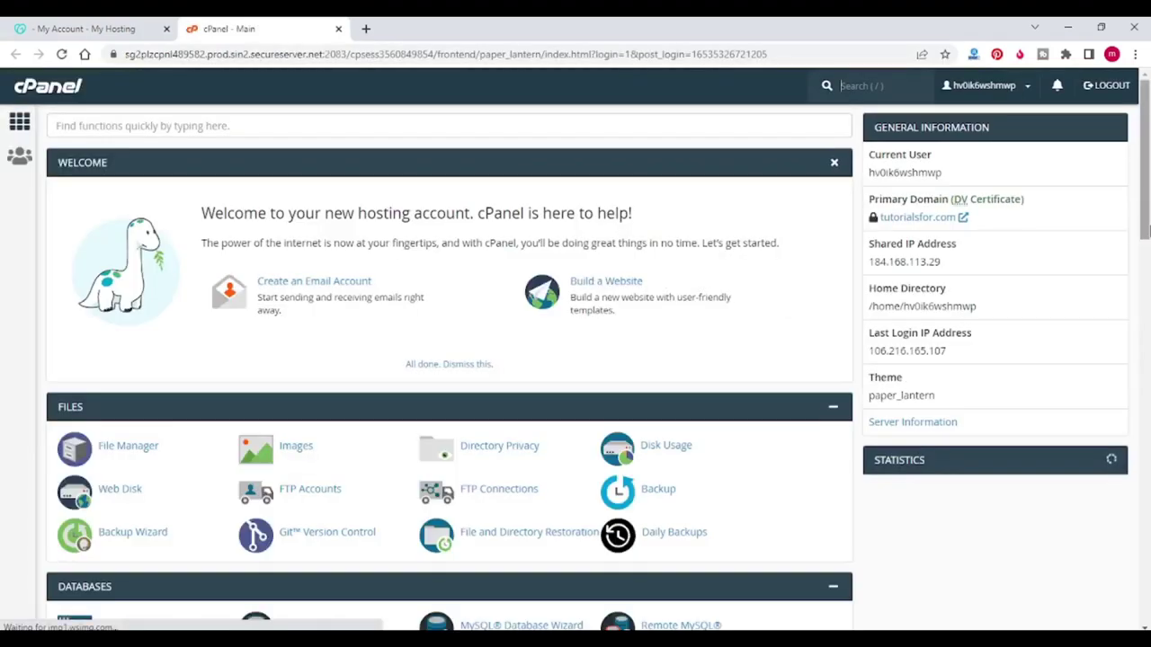
{"action": "left_click_drag", "start_coordinate": [1144, 232], "coordinate": [1147, 359]}
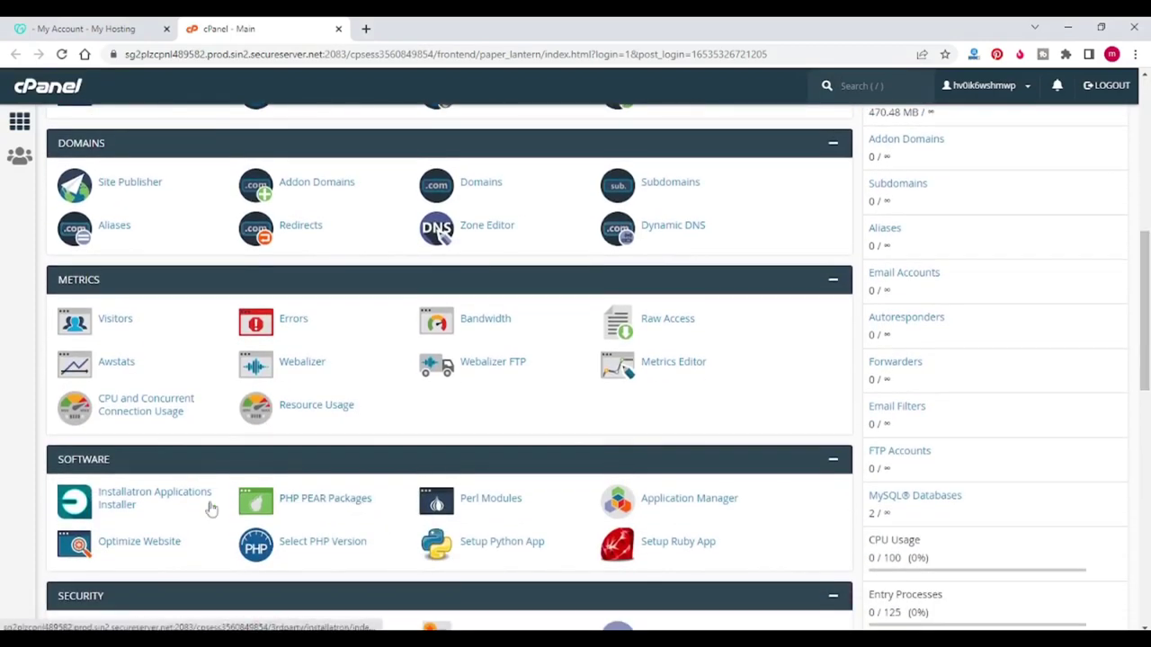
{"action": "left_click", "coordinate": [162, 501]}
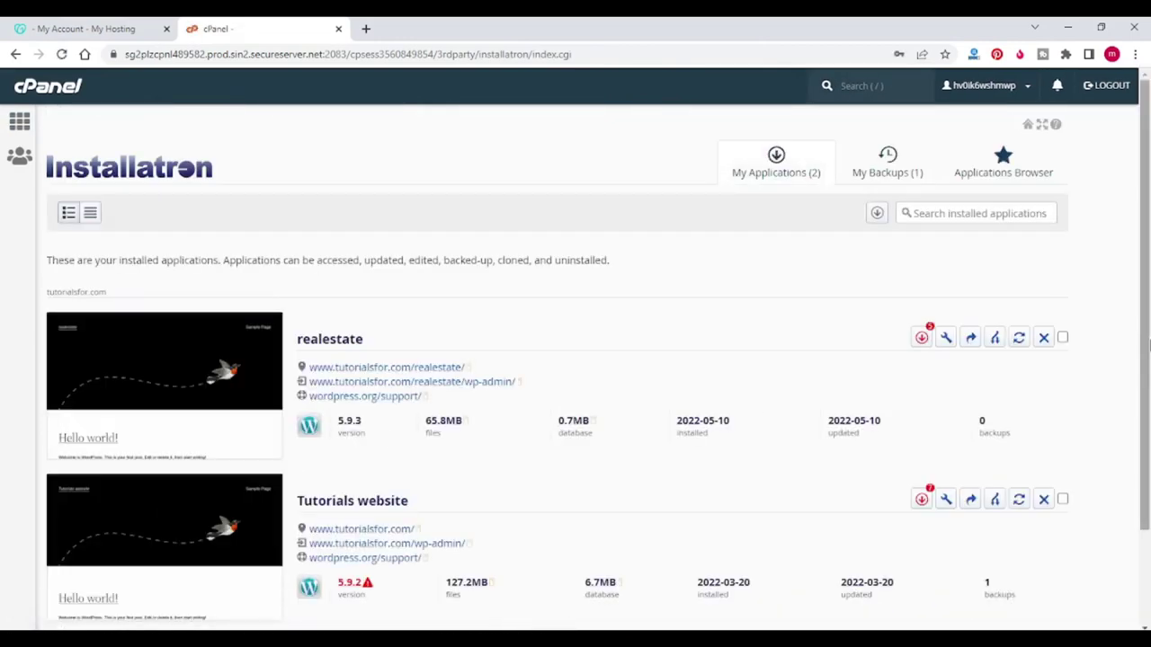
Open the backup wizard for the realestate WordPress installation.
{"action": "left_click_drag", "start_coordinate": [1148, 336], "coordinate": [1148, 430]}
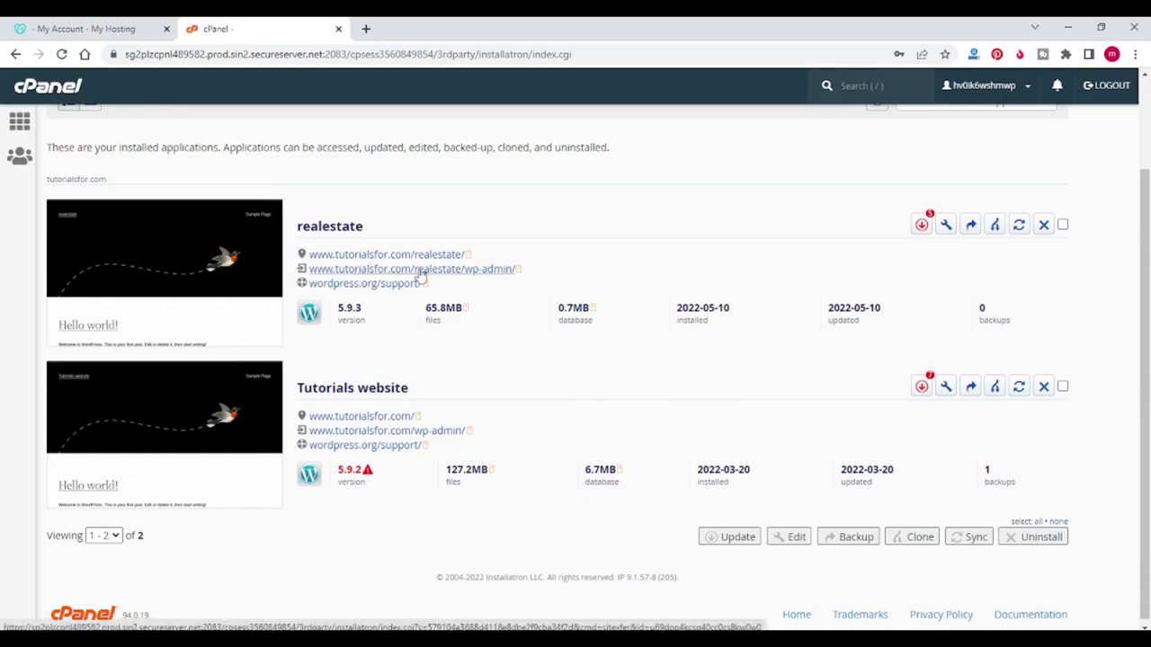
{"action": "left_click_drag", "start_coordinate": [1143, 343], "coordinate": [1146, 299]}
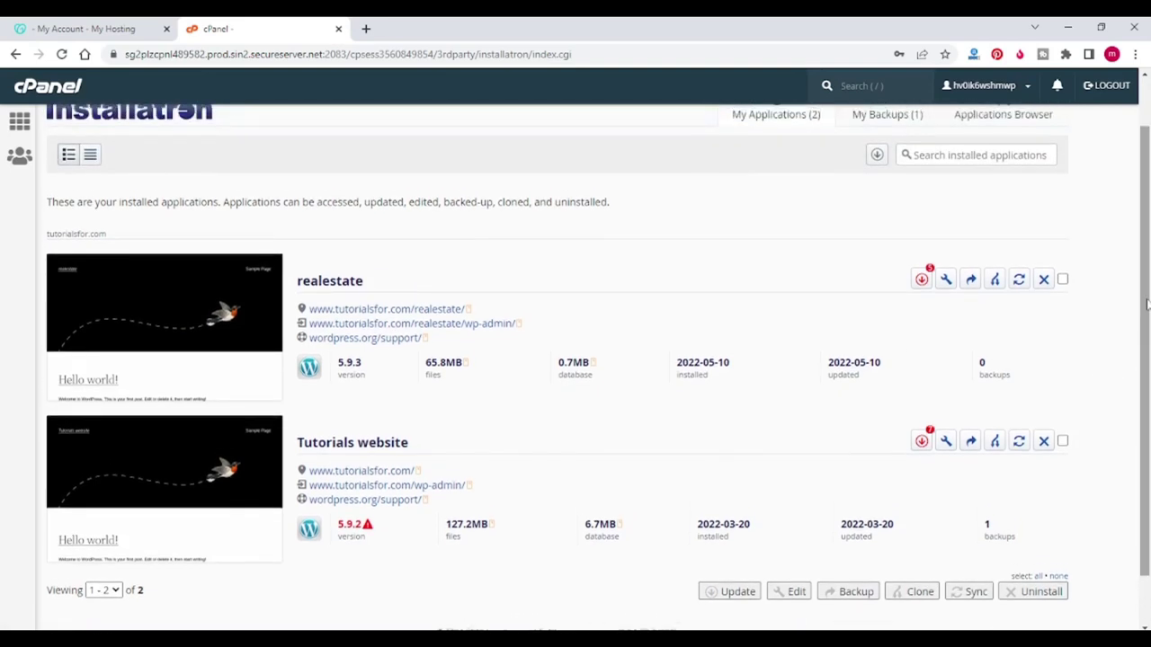
{"action": "left_click", "coordinate": [976, 284]}
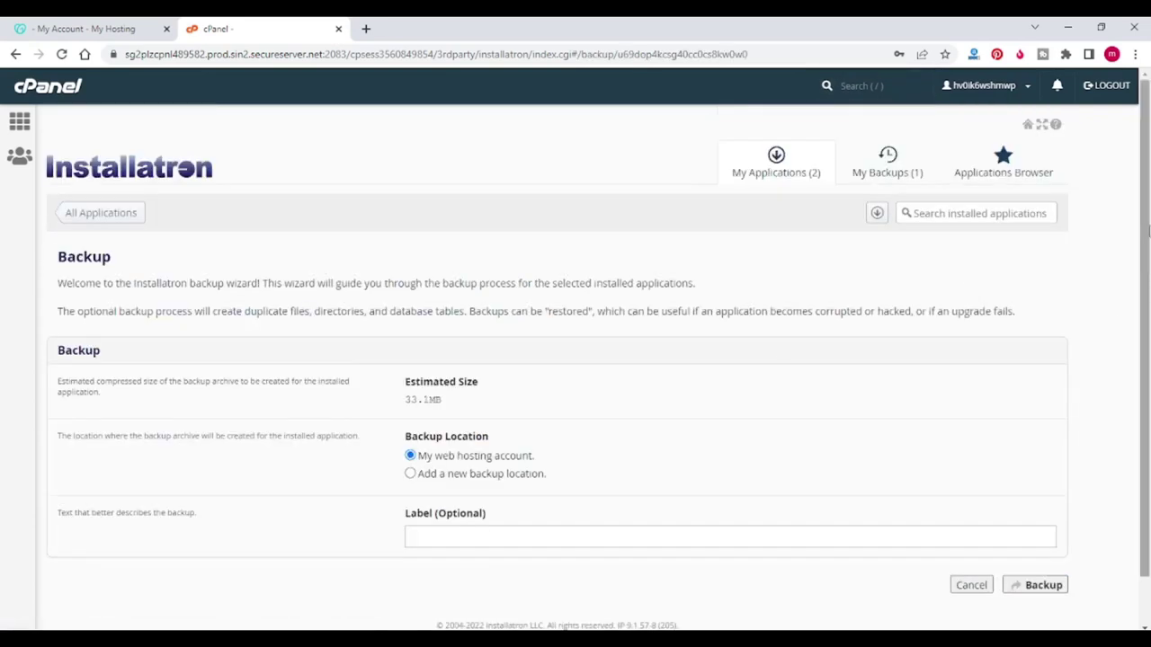
{"action": "left_click_drag", "start_coordinate": [1148, 232], "coordinate": [1148, 281]}
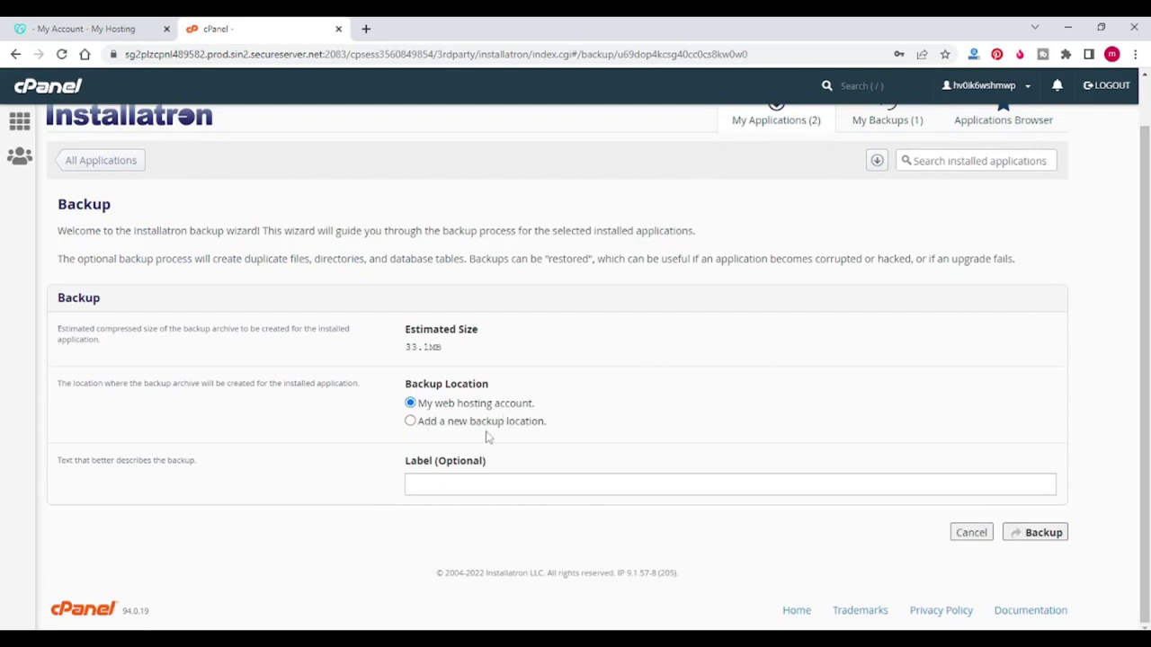
{"action": "left_click", "coordinate": [412, 427]}
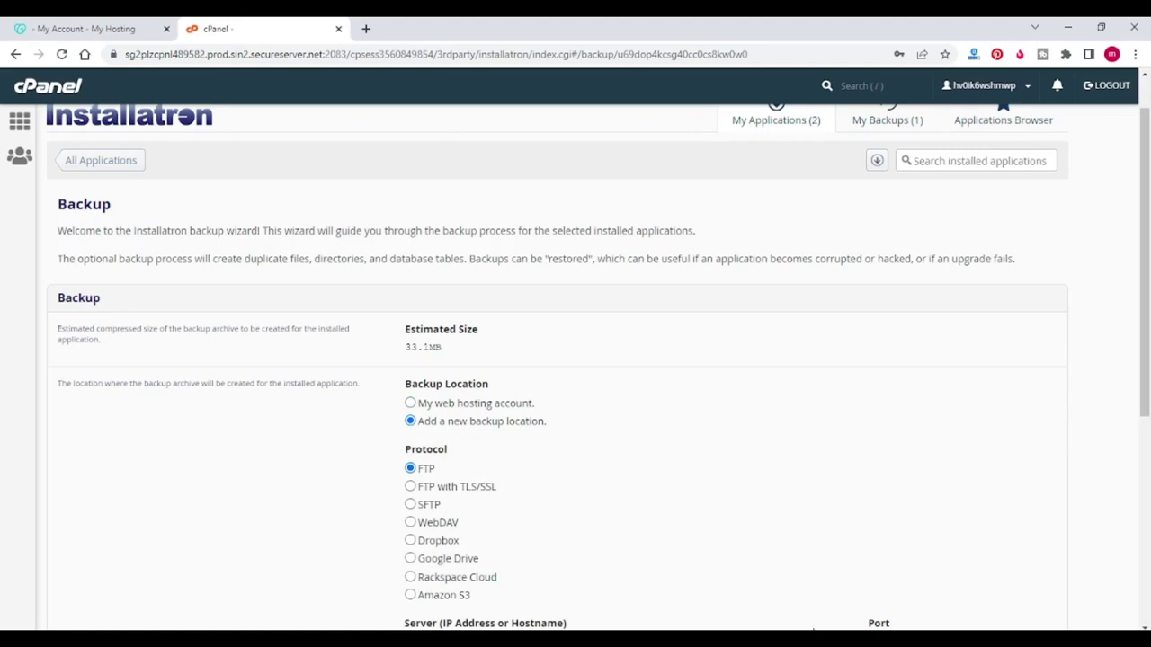
{"action": "left_click_drag", "start_coordinate": [1147, 341], "coordinate": [1145, 400]}
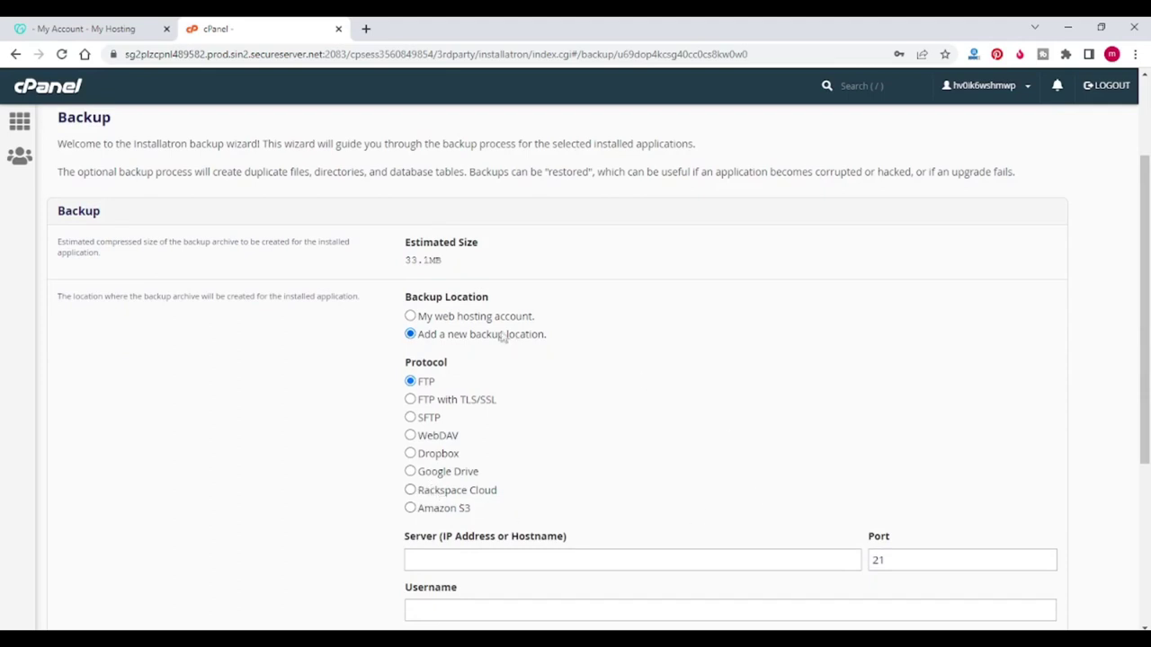
{"action": "left_click", "coordinate": [412, 317]}
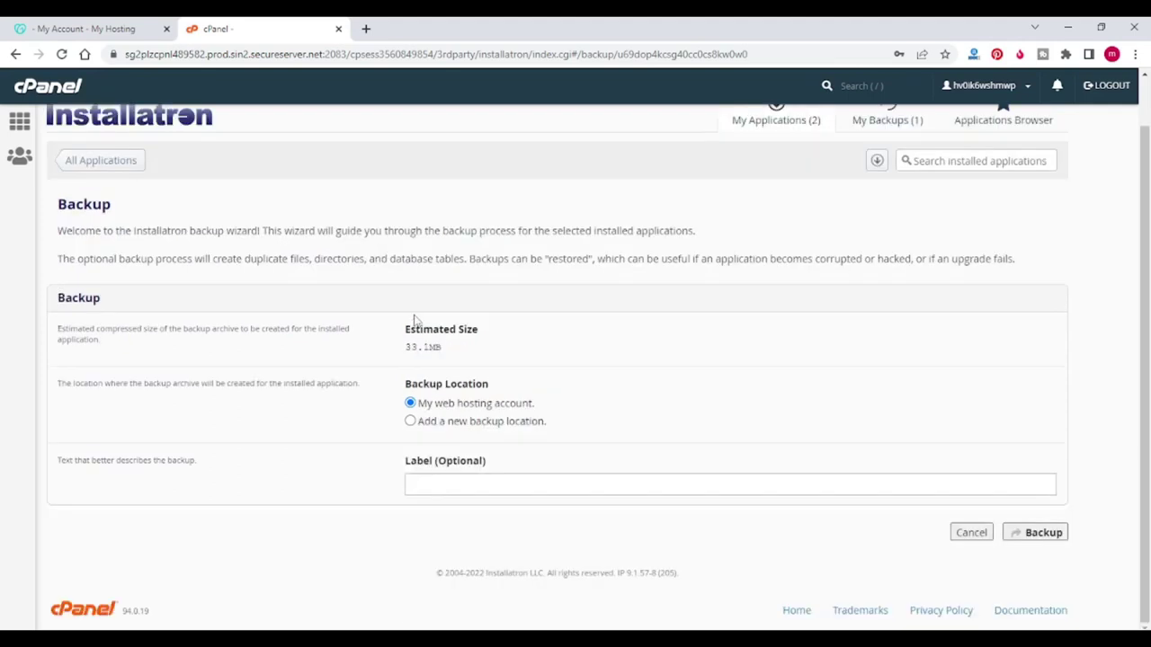
Label the backup Backup_demo and create it in the web hosting account.
{"action": "left_click", "coordinate": [439, 489]}
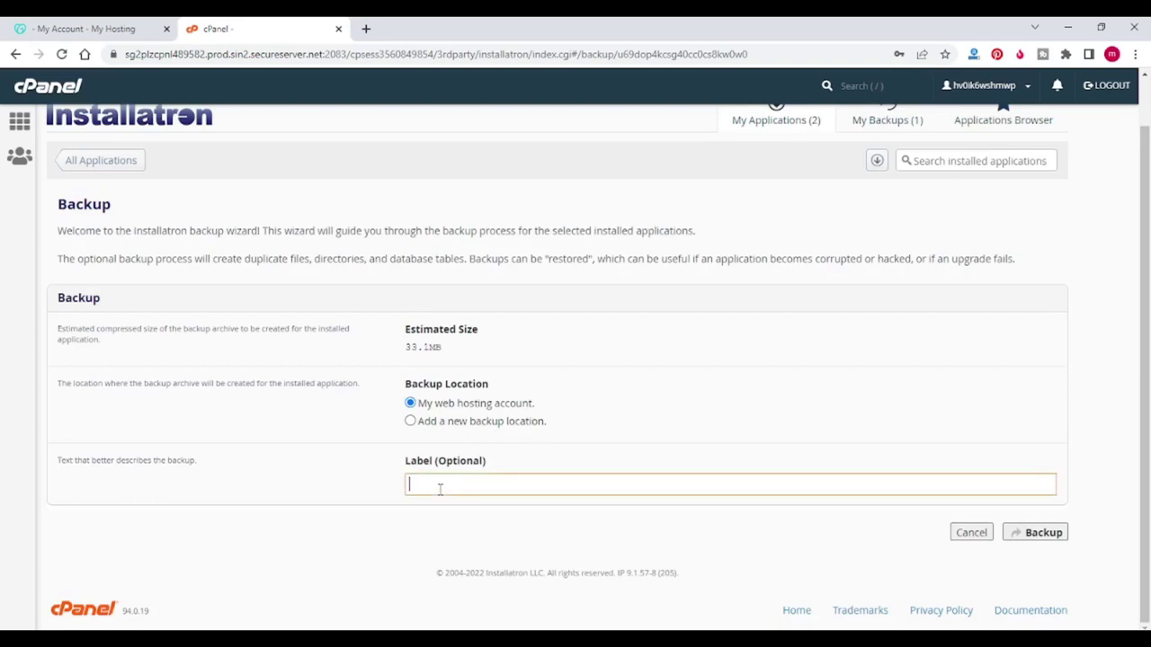
{"action": "type", "text": "Backup_demo"}
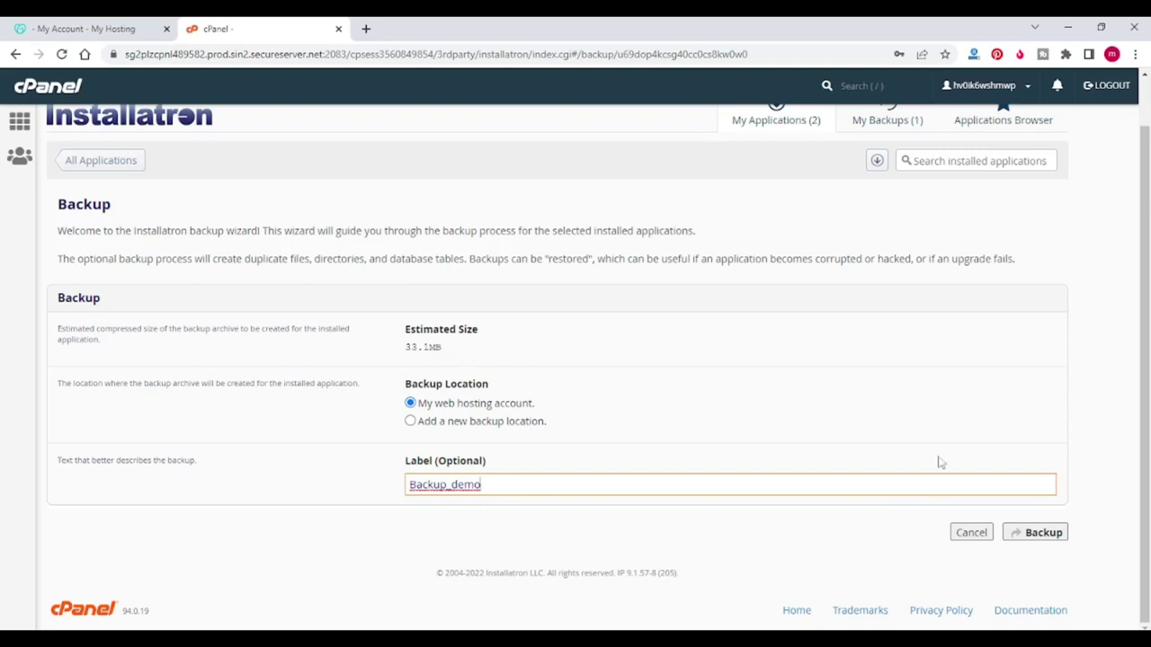
{"action": "left_click", "coordinate": [1036, 541]}
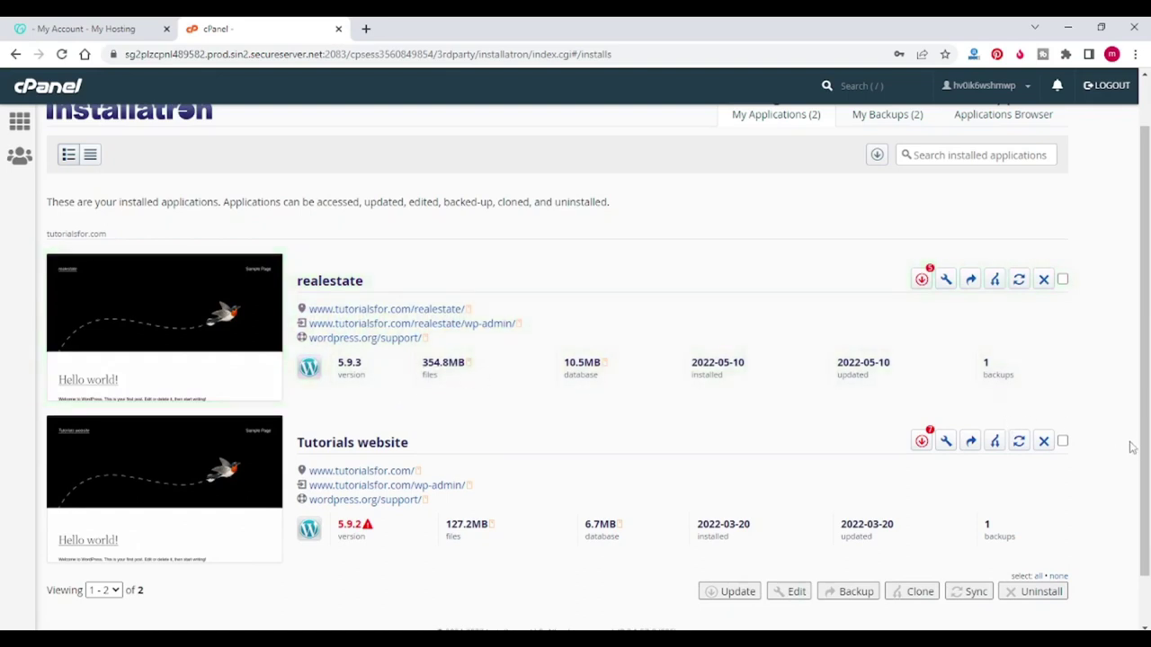
Open the list of backups and check the Backup_demo entry of the realestate site.
{"action": "left_click_drag", "start_coordinate": [1144, 466], "coordinate": [1146, 420]}
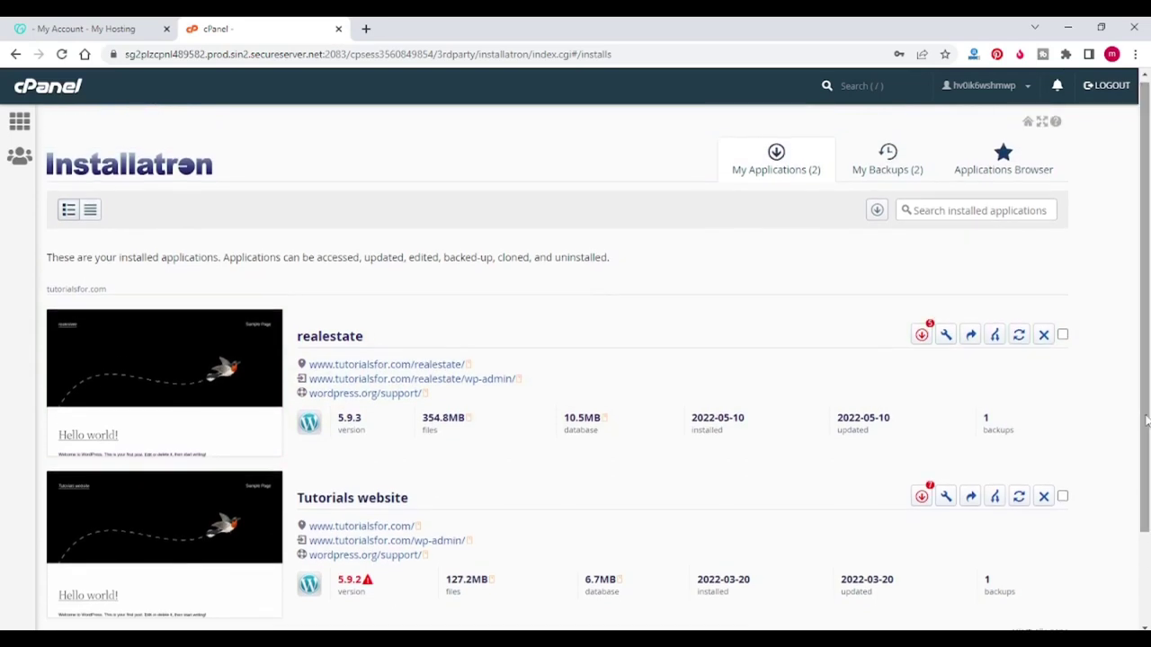
{"action": "left_click", "coordinate": [894, 182]}
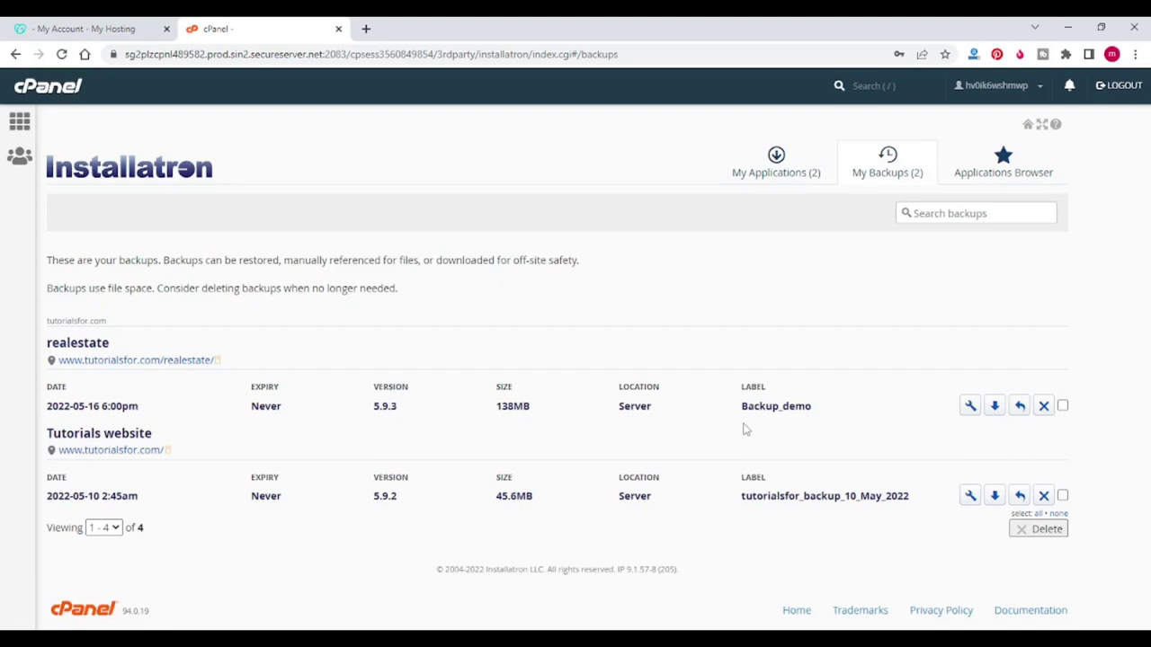
{"action": "left_click_drag", "start_coordinate": [741, 407], "coordinate": [846, 418]}
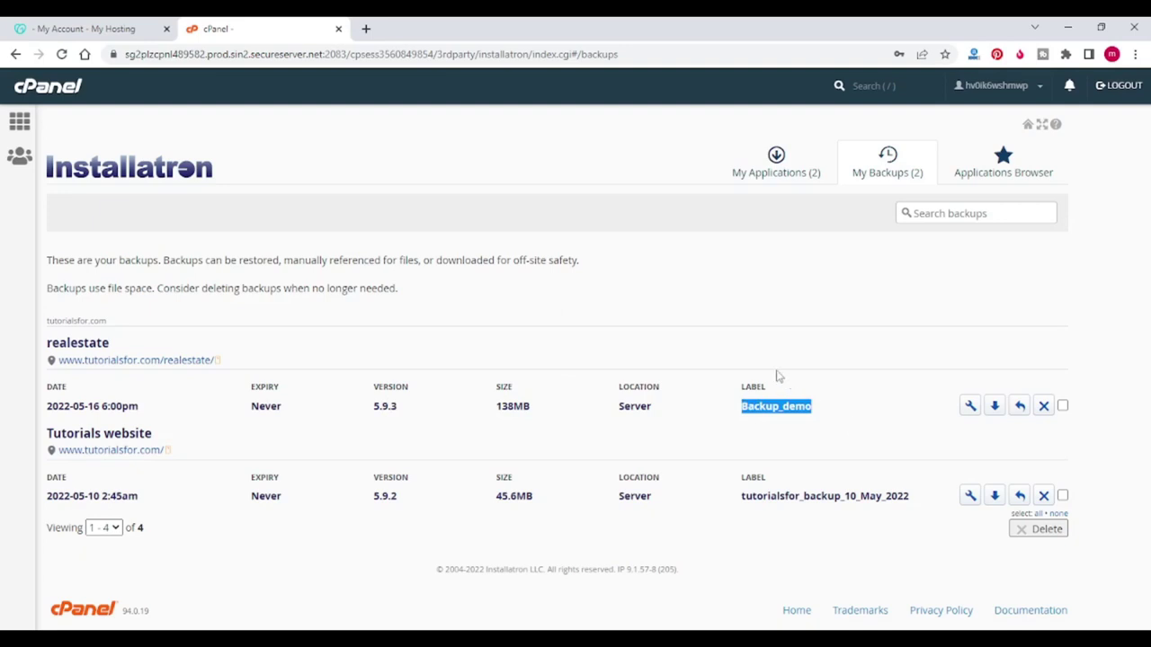
{"action": "left_click", "coordinate": [759, 321]}
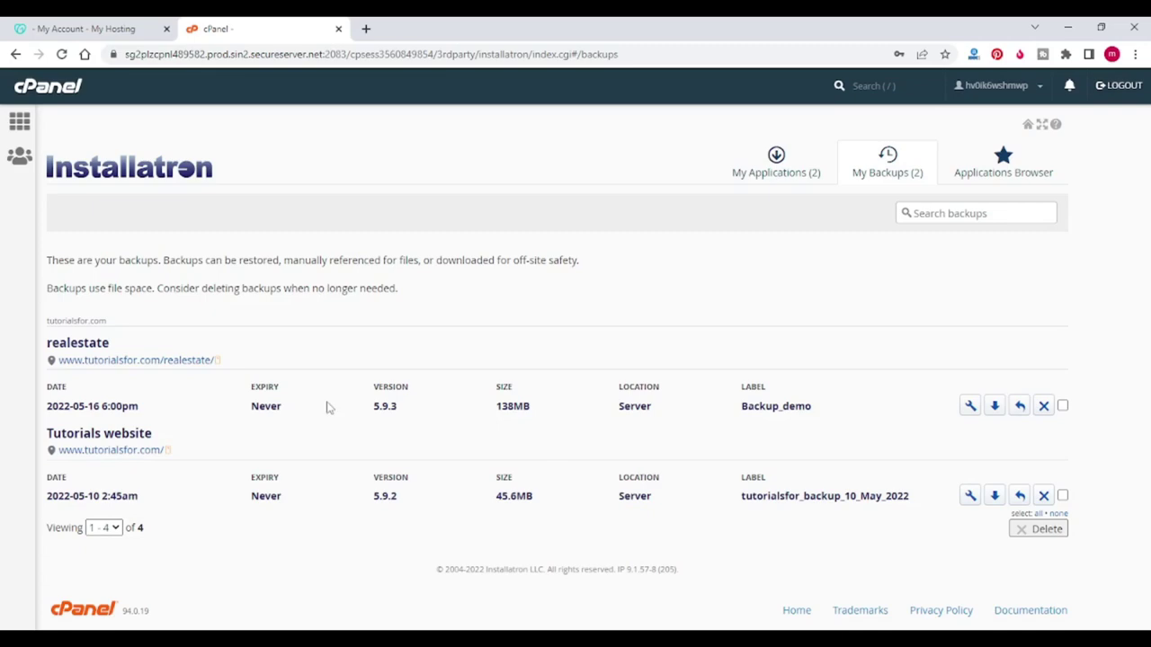
Load the WordPress admin login page of tutorialsfor.com/realestate in a new browser tab.
{"action": "left_click", "coordinate": [366, 30]}
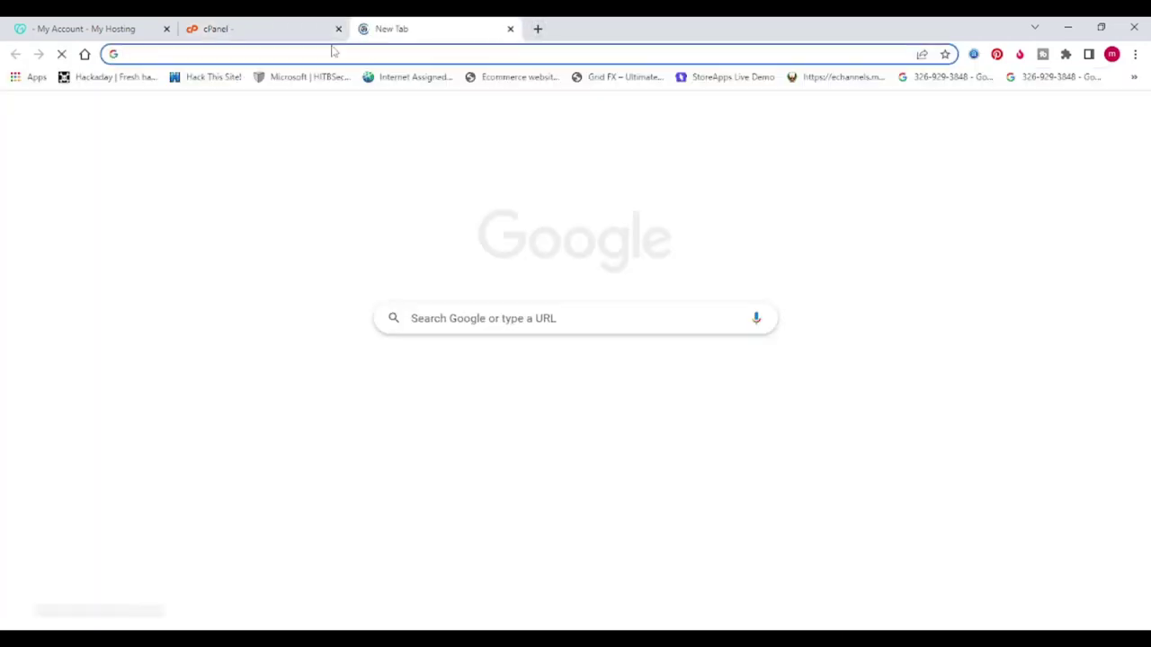
{"action": "left_click", "coordinate": [330, 52]}
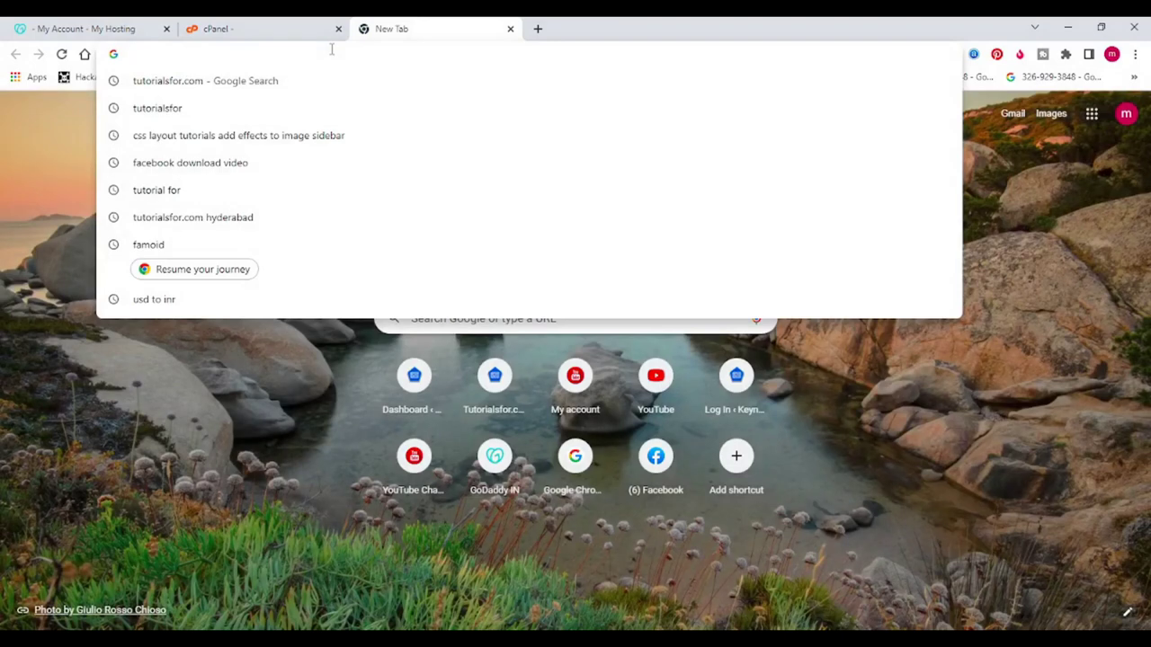
{"action": "type", "text": "tutorialsfor.com"}
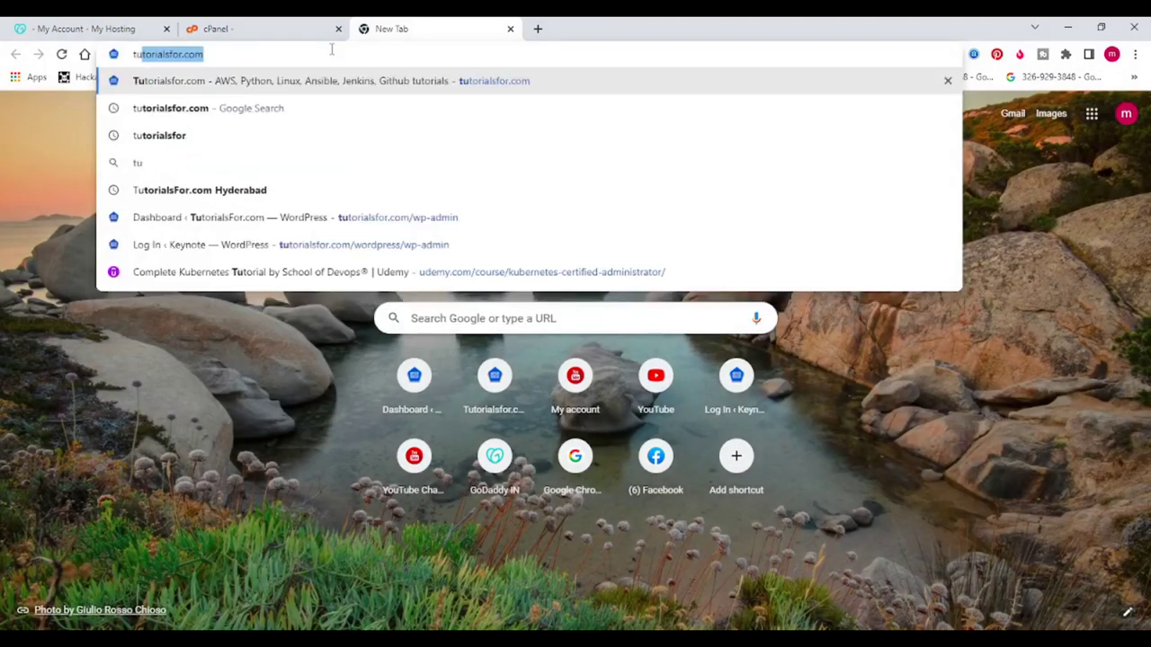
{"action": "key", "text": "Right"}
{"action": "type", "text": "/"}
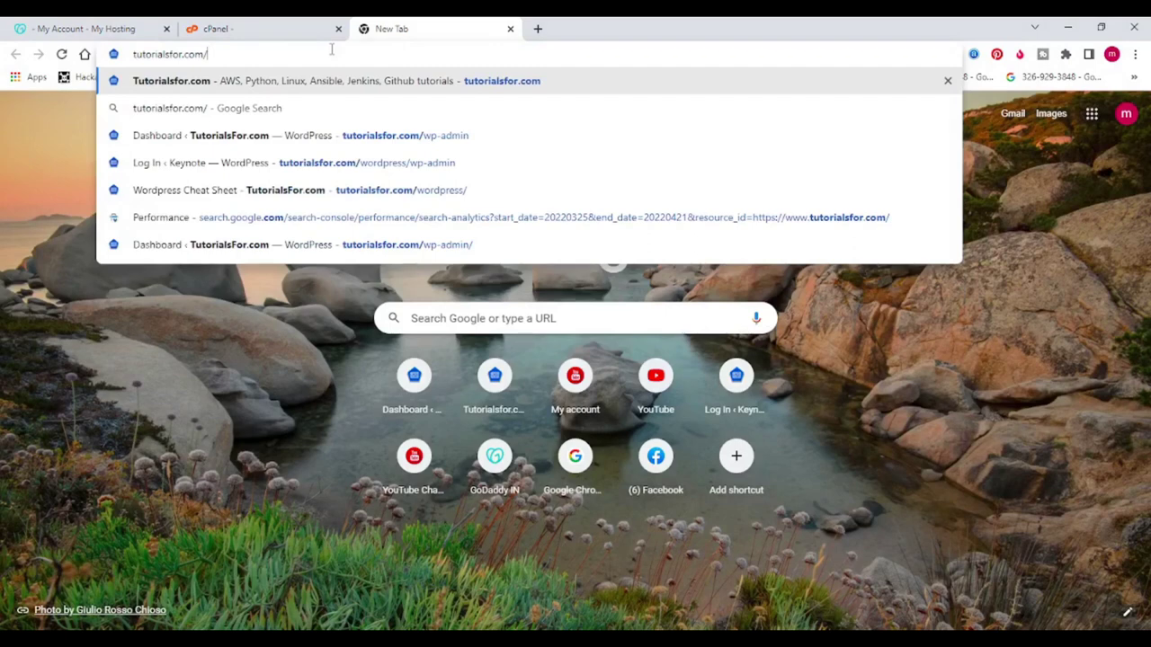
{"action": "type", "text": "re"}
{"action": "key", "text": "Right"}
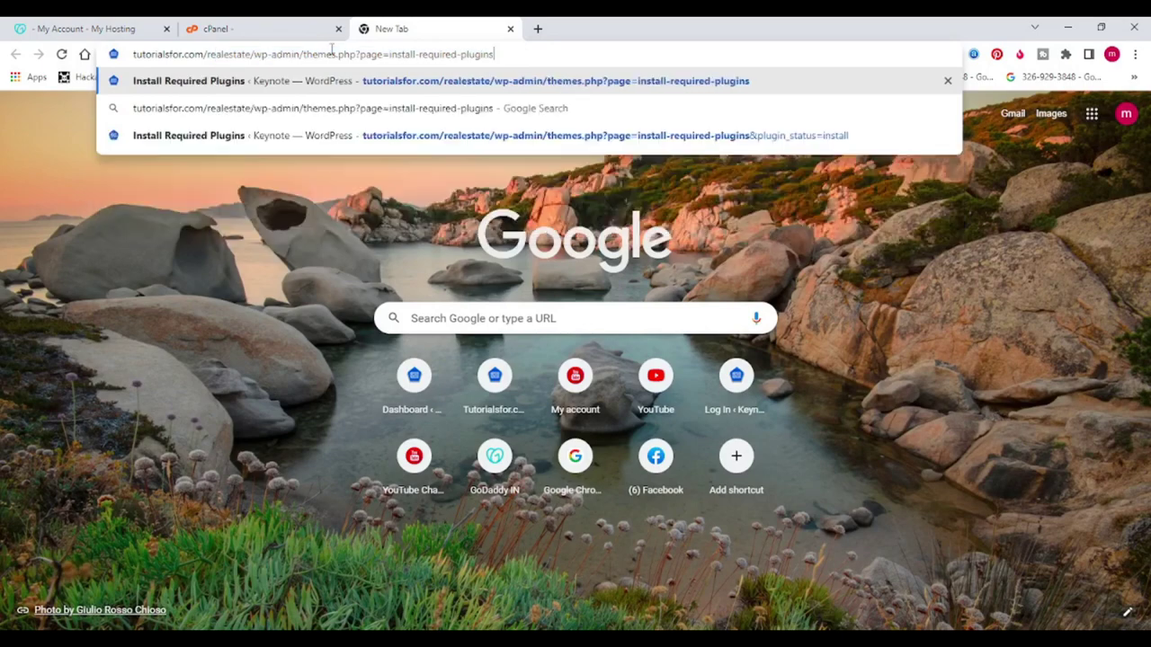
{"action": "key", "text": "BackSpace"}
{"action": "key", "text": "BackSpace"}
{"action": "key", "text": "BackSpace"}
{"action": "key", "text": "BackSpace"}
{"action": "key", "text": "BackSpace"}
{"action": "key", "text": "BackSpace"}
{"action": "key", "text": "BackSpace"}
{"action": "key", "text": "BackSpace"}
{"action": "key", "text": "BackSpace"}
{"action": "key", "text": "BackSpace"}
{"action": "key", "text": "BackSpace"}
{"action": "key", "text": "BackSpace"}
{"action": "key", "text": "BackSpace"}
{"action": "key", "text": "BackSpace"}
{"action": "key", "text": "BackSpace"}
{"action": "key", "text": "BackSpace"}
{"action": "key", "text": "BackSpace"}
{"action": "key", "text": "BackSpace"}
{"action": "key", "text": "BackSpace"}
{"action": "key", "text": "BackSpace"}
{"action": "key", "text": "BackSpace"}
{"action": "key", "text": "BackSpace"}
{"action": "key", "text": "BackSpace"}
{"action": "key", "text": "BackSpace"}
{"action": "key", "text": "BackSpace"}
{"action": "key", "text": "BackSpace"}
{"action": "key", "text": "BackSpace"}
{"action": "key", "text": "BackSpace"}
{"action": "key", "text": "BackSpace"}
{"action": "key", "text": "BackSpace"}
{"action": "key", "text": "BackSpace"}
{"action": "key", "text": "BackSpace"}
{"action": "key", "text": "BackSpace"}
{"action": "key", "text": "BackSpace"}
{"action": "key", "text": "BackSpace"}
{"action": "key", "text": "BackSpace"}
{"action": "key", "text": "BackSpace"}
{"action": "key", "text": "BackSpace"}
{"action": "key", "text": "BackSpace"}
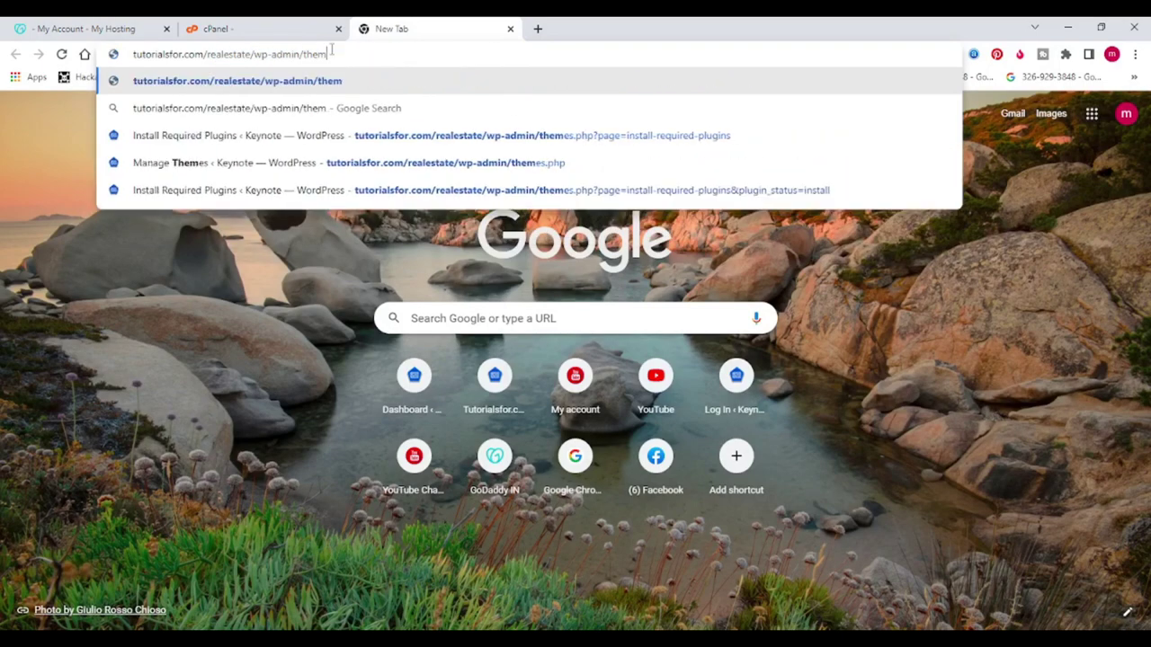
{"action": "key", "text": "Return"}
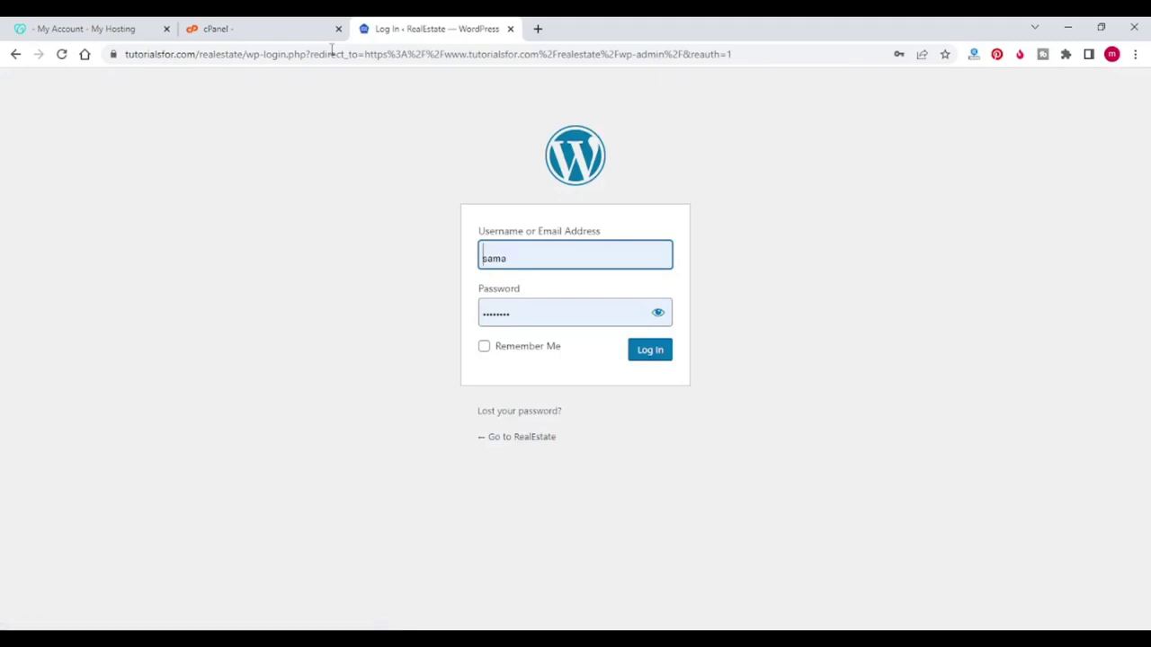
Replace the prefilled login with the saved realestate username and its password, and log in to WordPress.
{"action": "key", "text": "BackSpace"}
{"action": "key", "text": "BackSpace"}
{"action": "key", "text": "BackSpace"}
{"action": "key", "text": "BackSpace"}
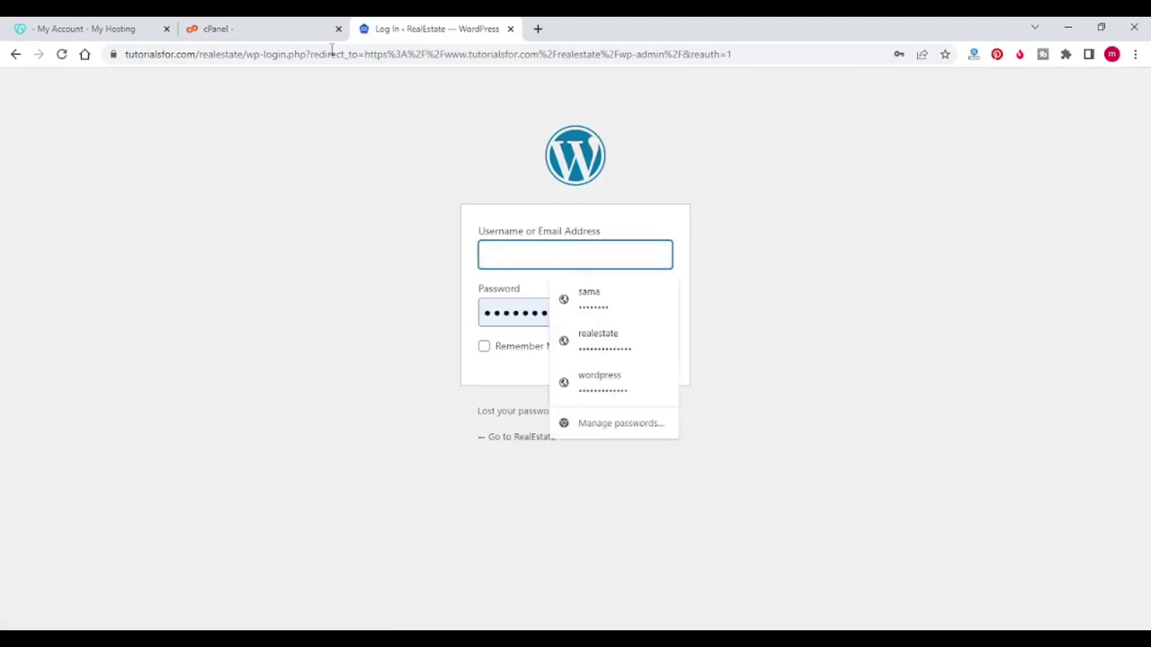
{"action": "left_click", "coordinate": [603, 341]}
{"action": "left_click", "coordinate": [642, 356]}
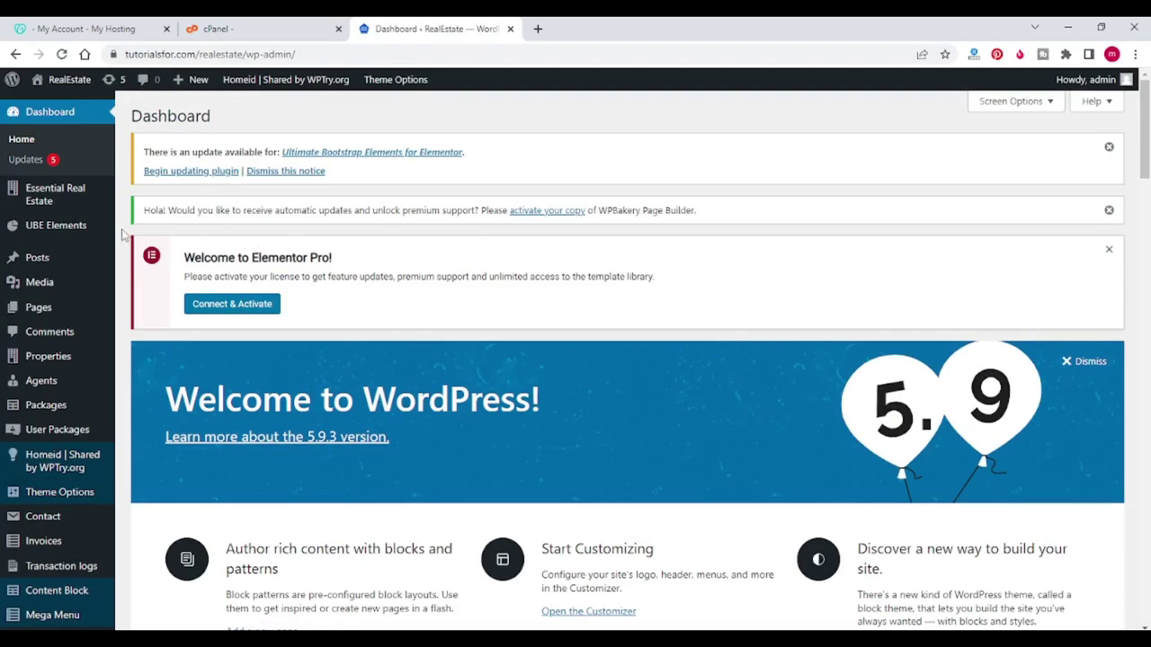
Create and publish a post titled "This is to test backup and restore" with the text "Welcome to my website".
{"action": "mouse_move", "coordinate": [61, 265]}
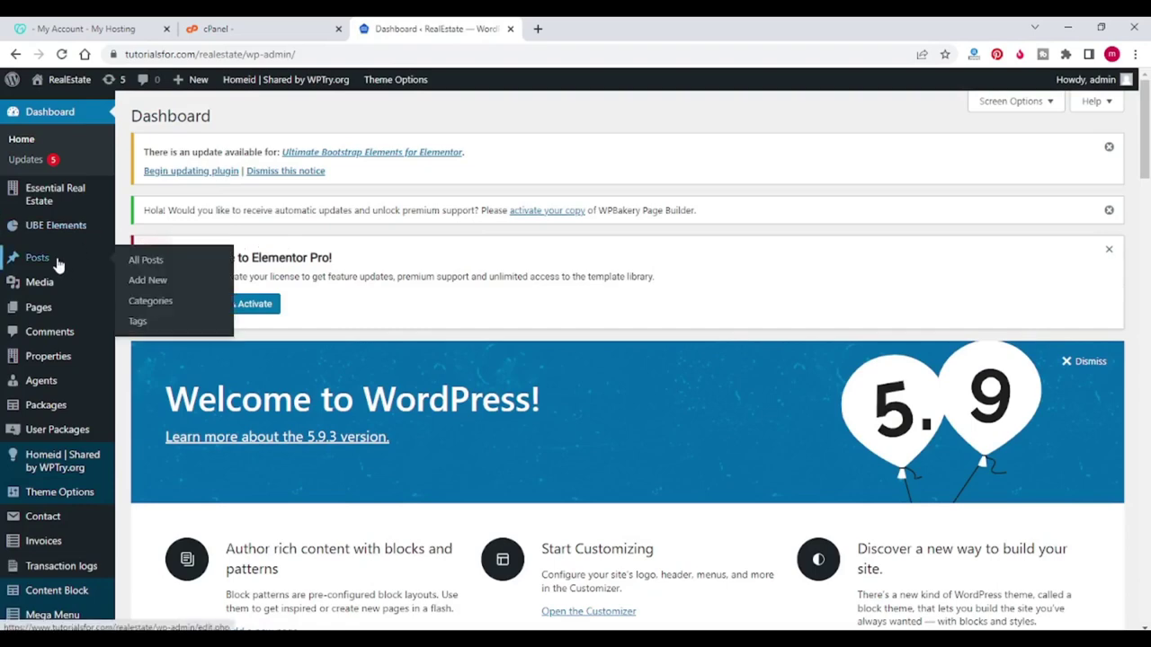
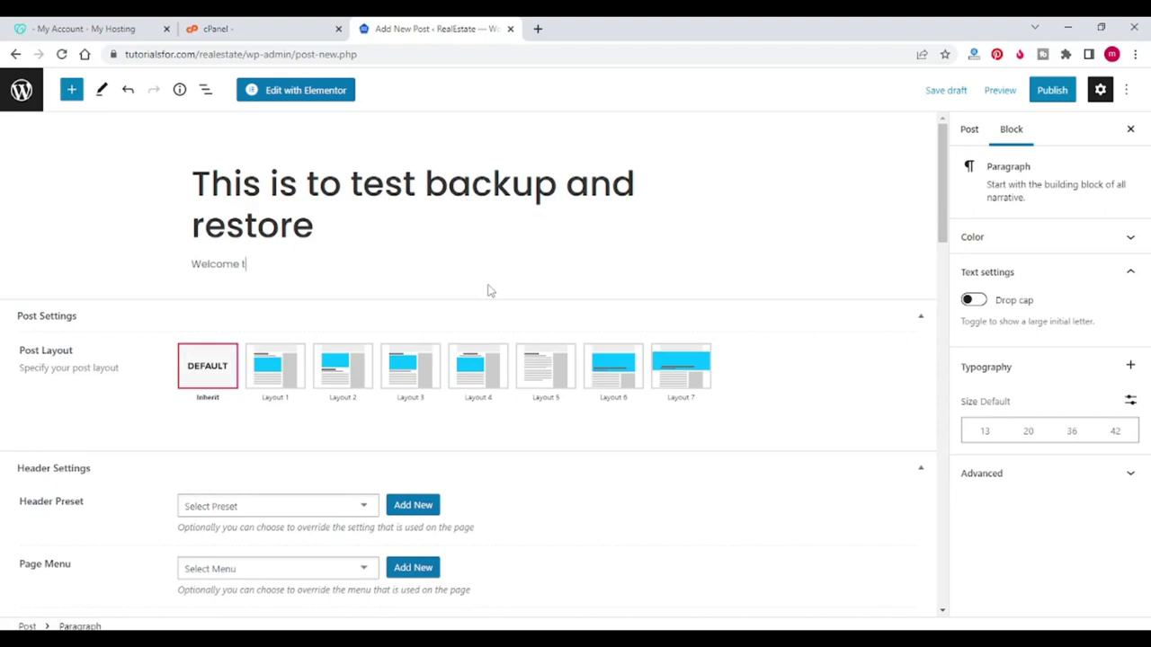
{"action": "type", "text": "website"}
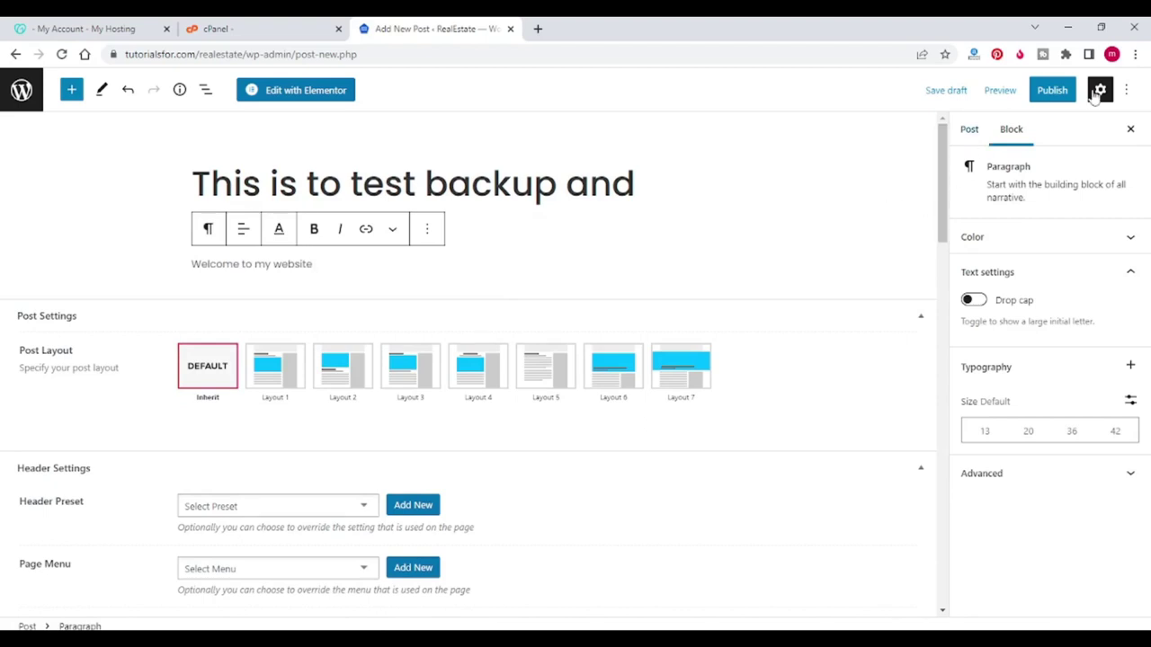
{"action": "left_click", "coordinate": [1064, 93]}
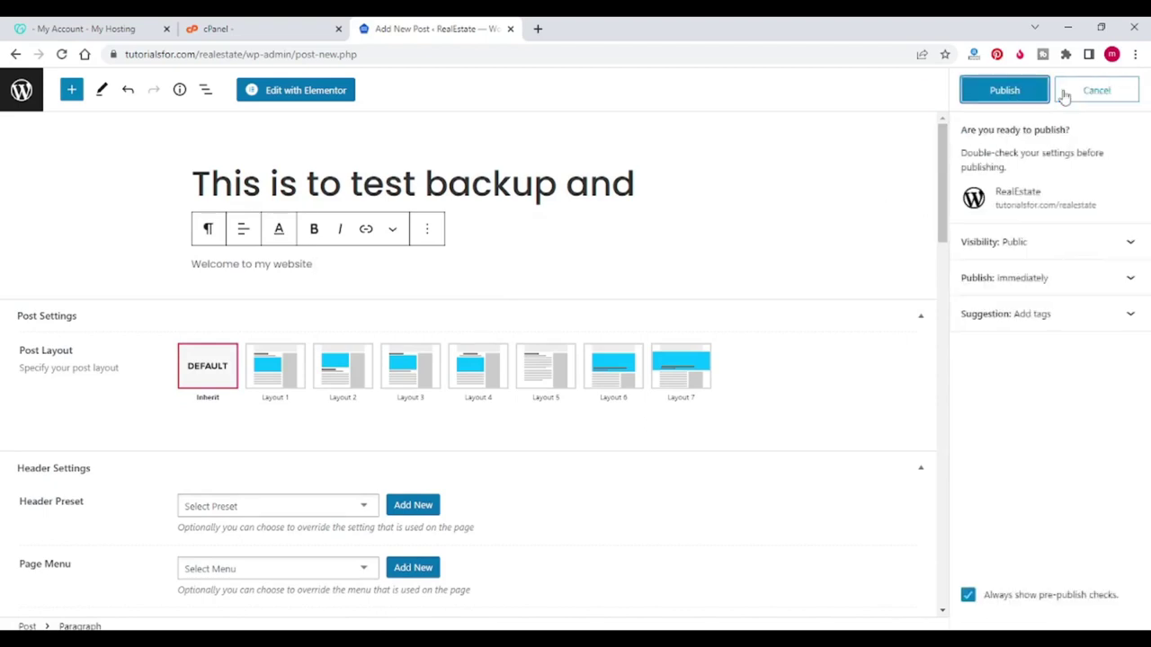
{"action": "left_click", "coordinate": [1013, 95]}
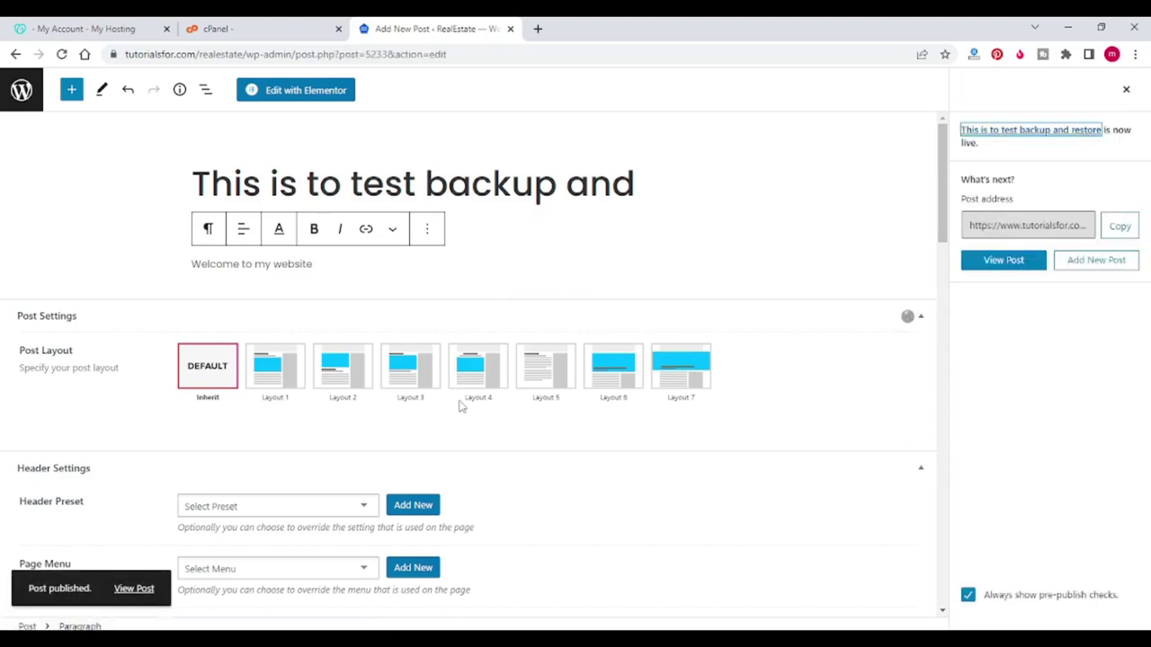
View the published test post in a new browser tab and compare it with the Installatron backups list.
{"action": "right_click", "coordinate": [134, 589]}
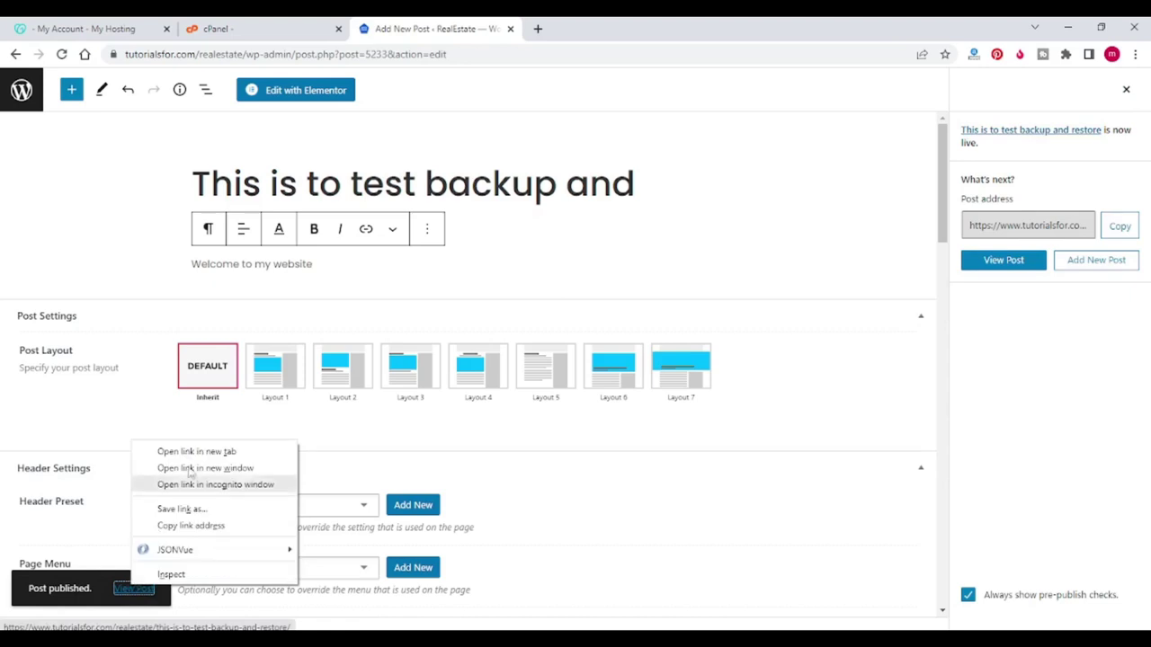
{"action": "left_click", "coordinate": [204, 452]}
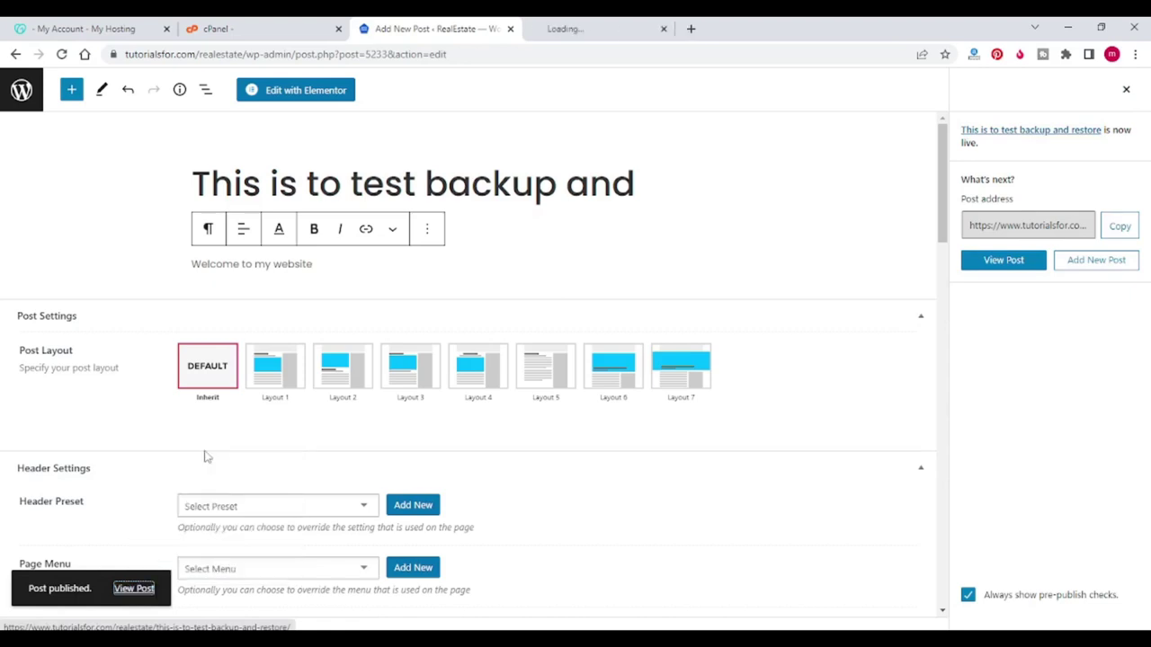
{"action": "left_click", "coordinate": [589, 32]}
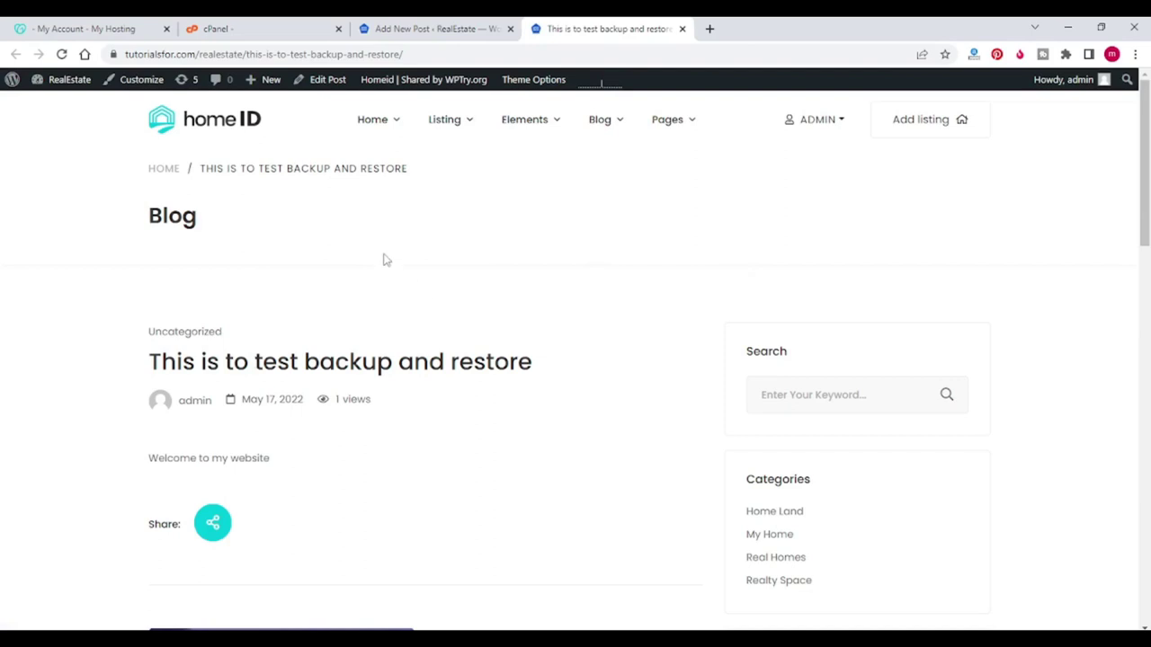
{"action": "left_click", "coordinate": [290, 37]}
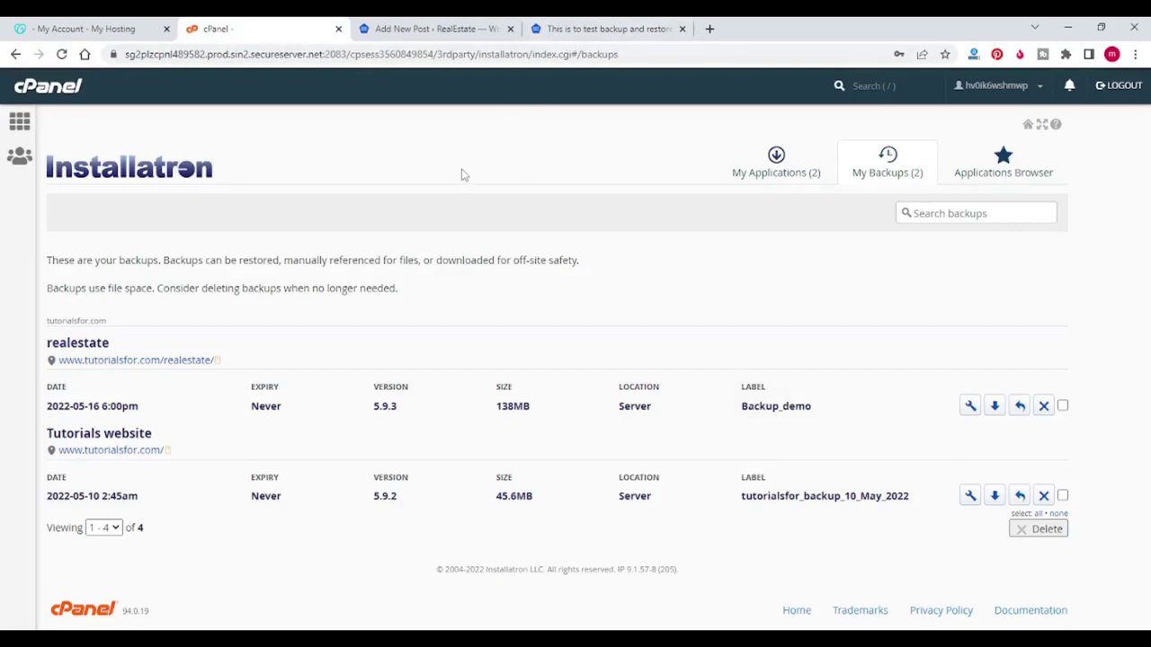
{"action": "left_click", "coordinate": [580, 31]}
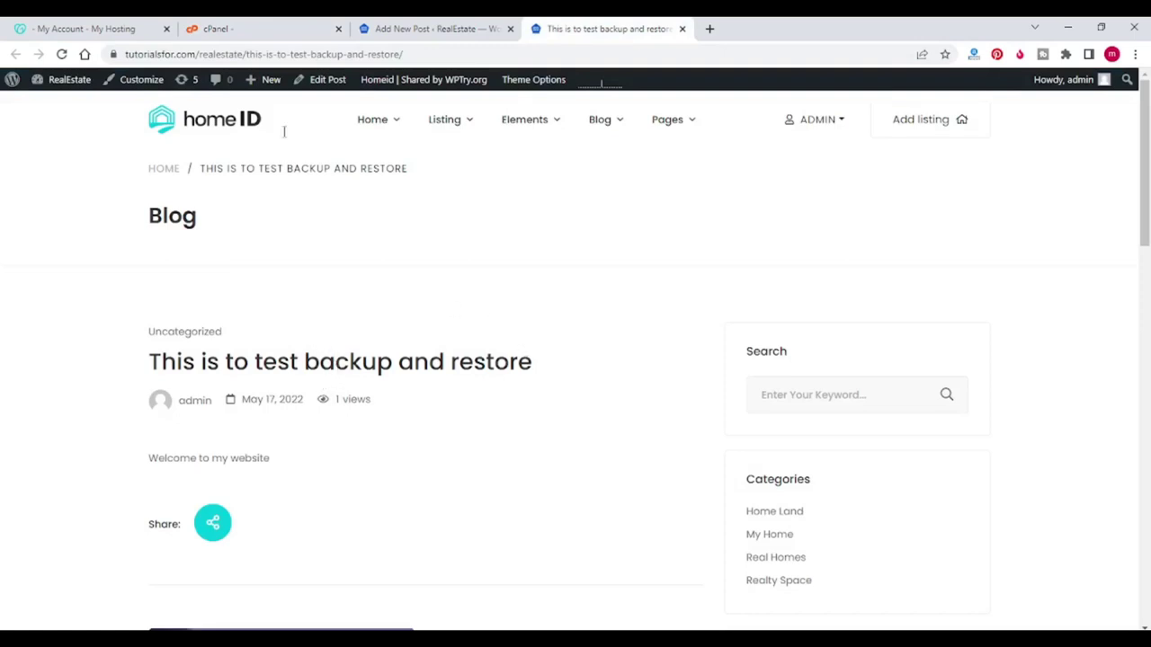
{"action": "left_click", "coordinate": [259, 31]}
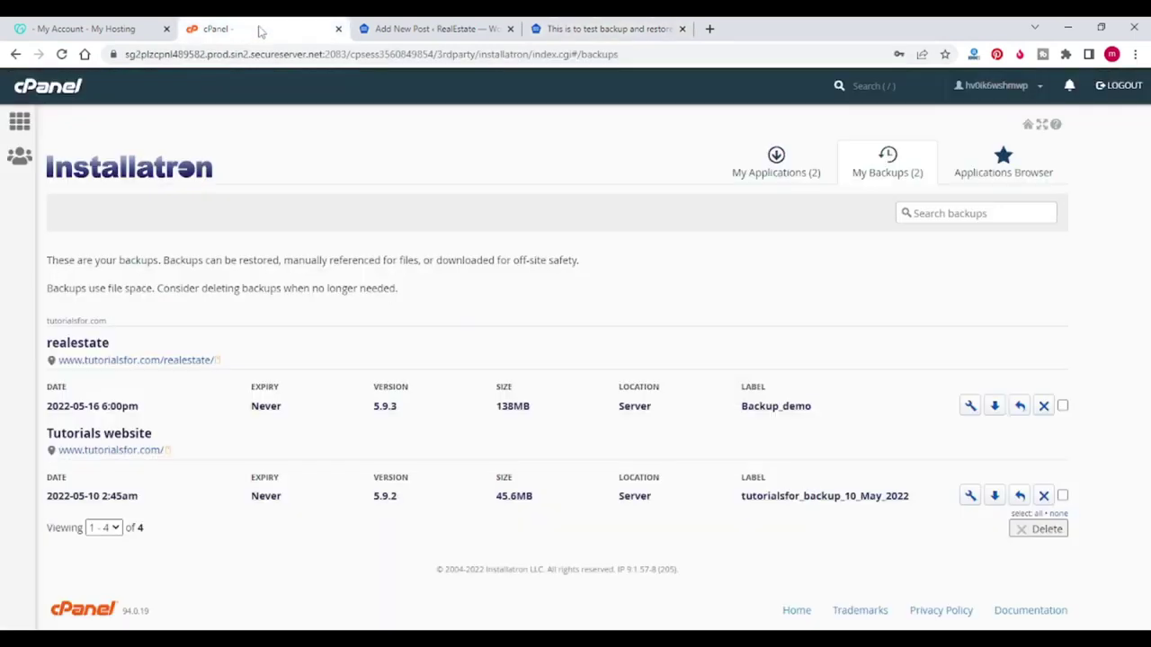
{"action": "left_click", "coordinate": [619, 33]}
{"action": "mouse_move", "coordinate": [524, 118]}
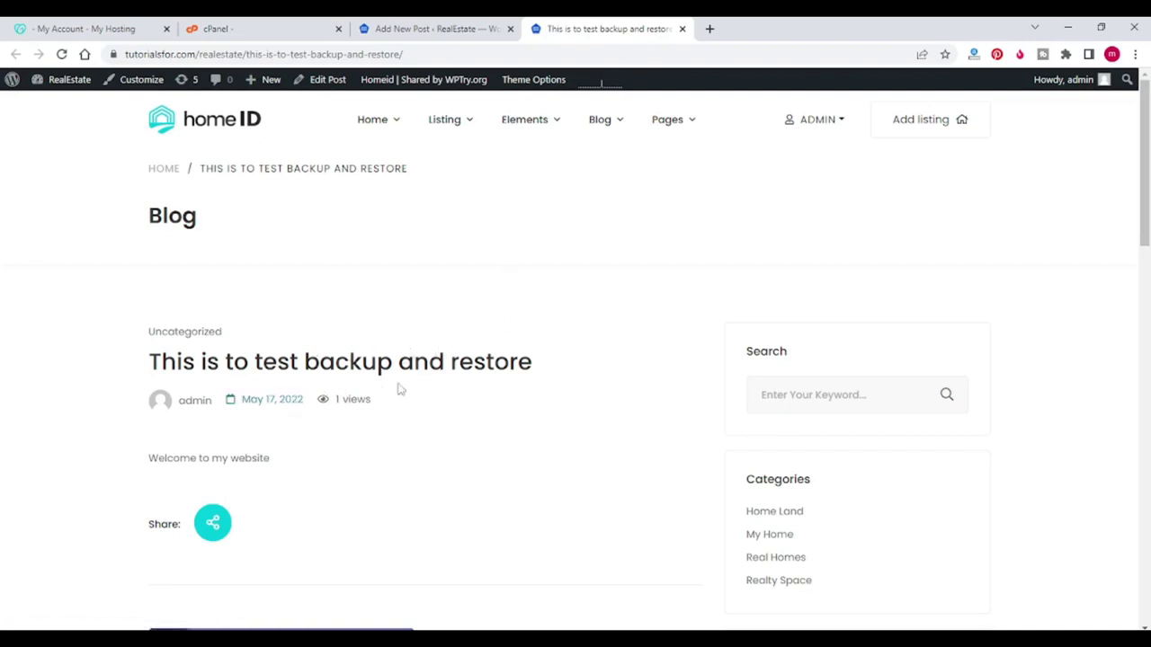
Restore the Backup_demo backup of the realestate site to its original location in Installatron.
{"action": "left_click", "coordinate": [286, 32]}
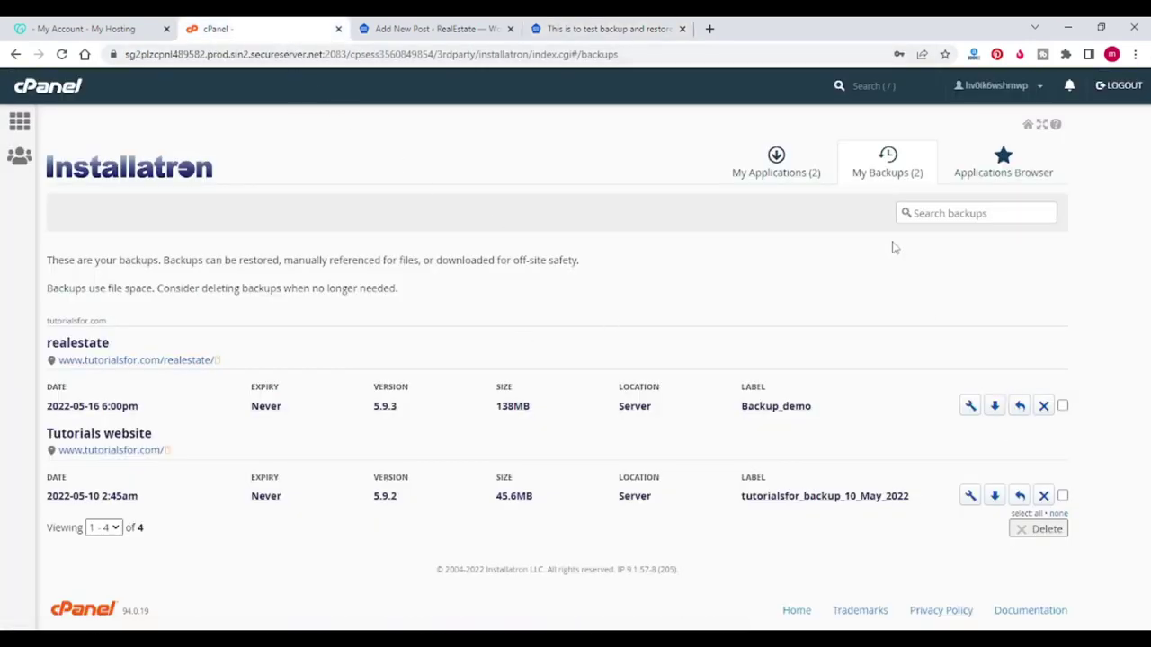
{"action": "left_click", "coordinate": [1020, 406]}
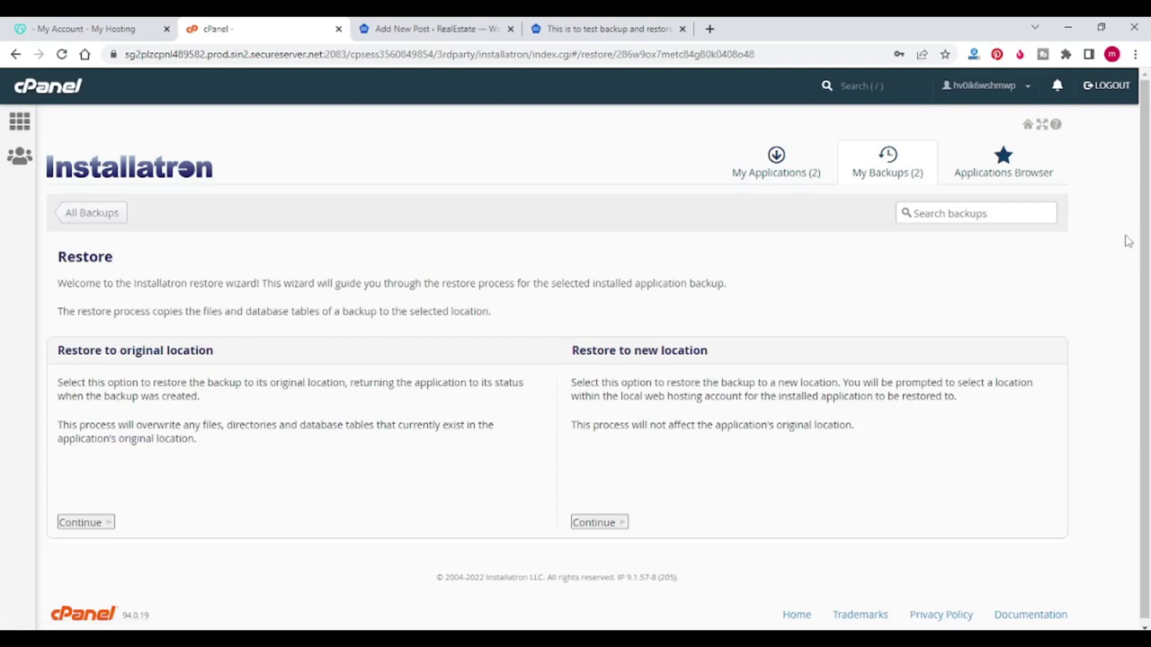
{"action": "left_click_drag", "start_coordinate": [1147, 241], "coordinate": [1149, 282]}
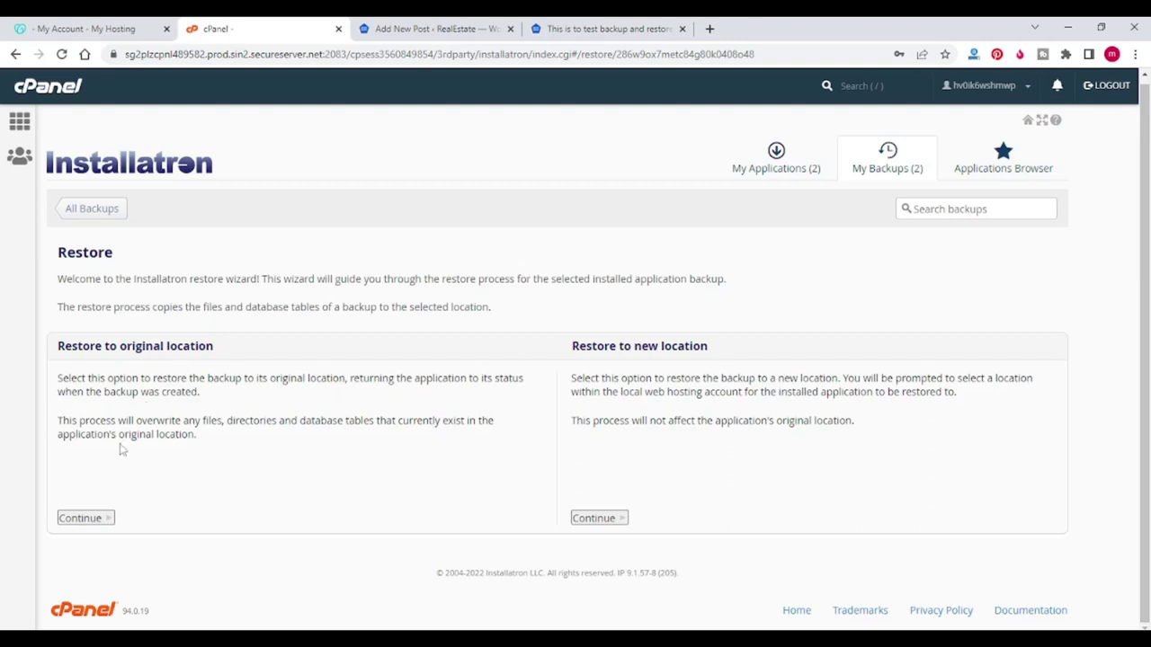
{"action": "left_click", "coordinate": [83, 521]}
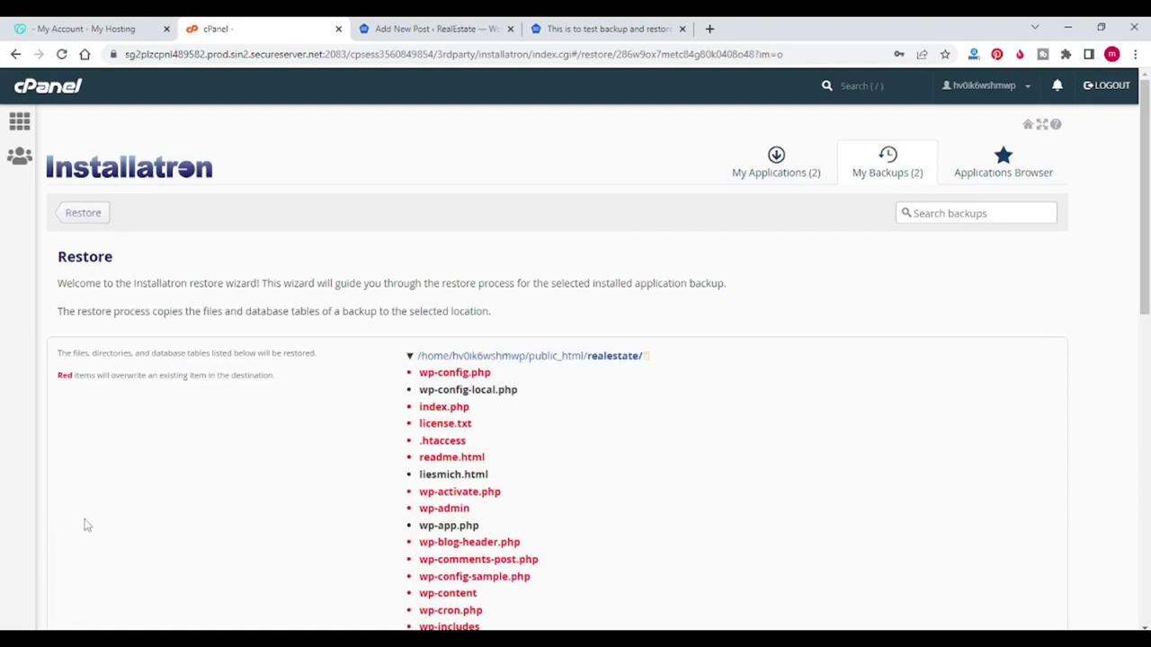
{"action": "left_click_drag", "start_coordinate": [1144, 265], "coordinate": [1147, 572]}
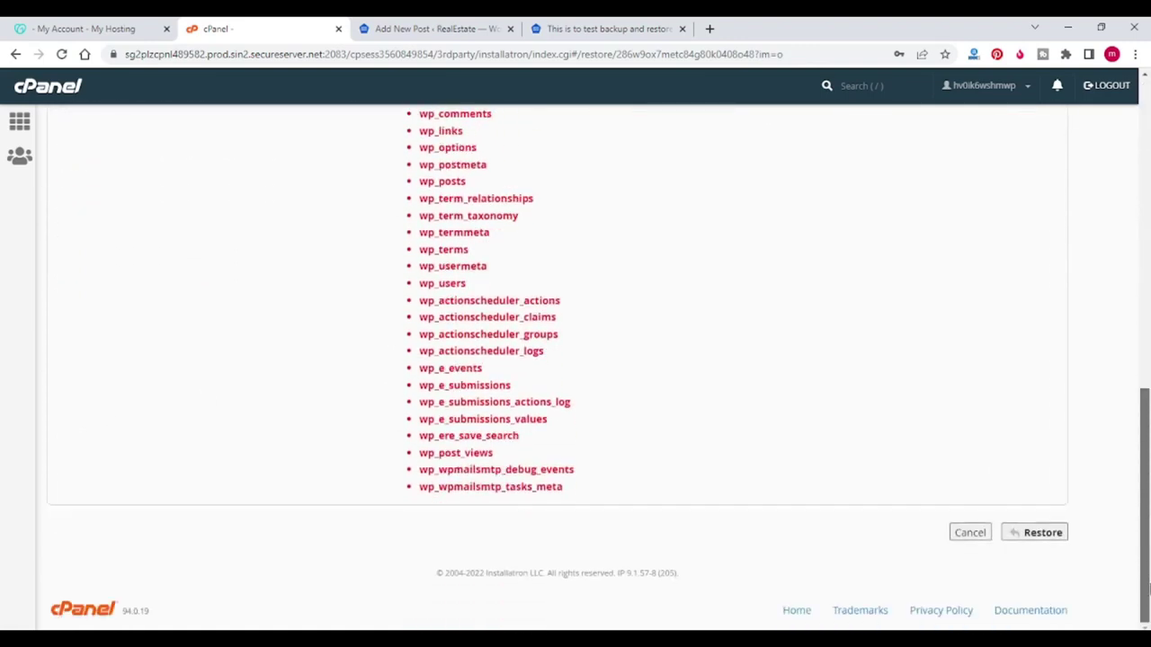
{"action": "left_click", "coordinate": [1043, 533]}
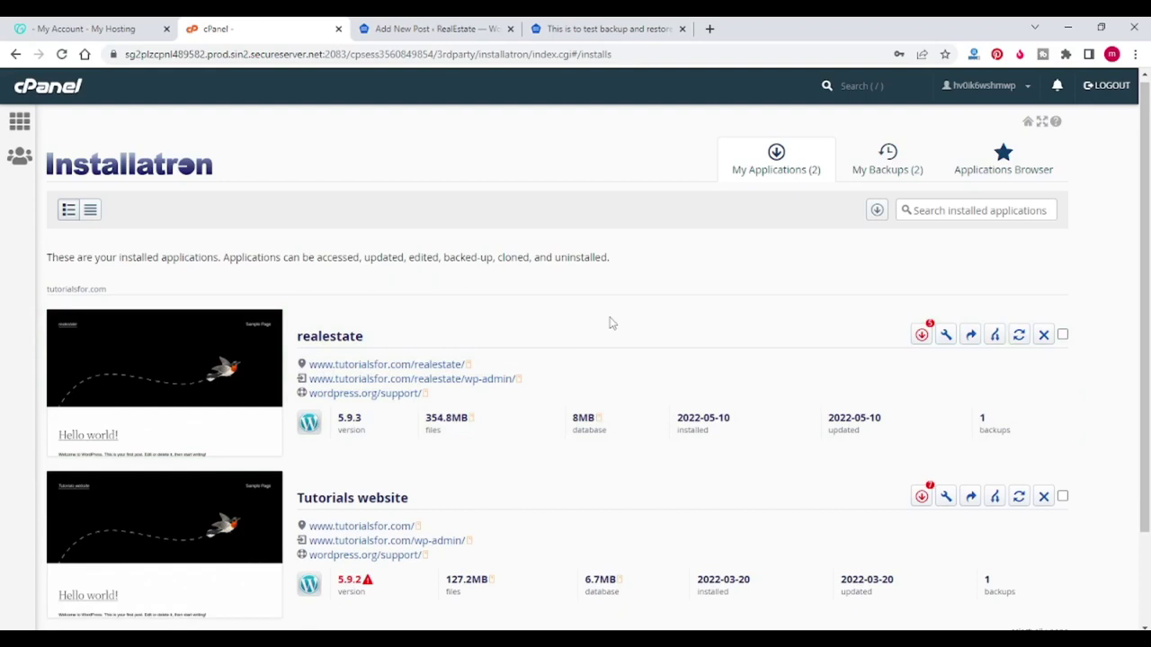
Reload the test post's page to check the restore, and return to the Installatron applications list.
{"action": "left_click", "coordinate": [597, 30]}
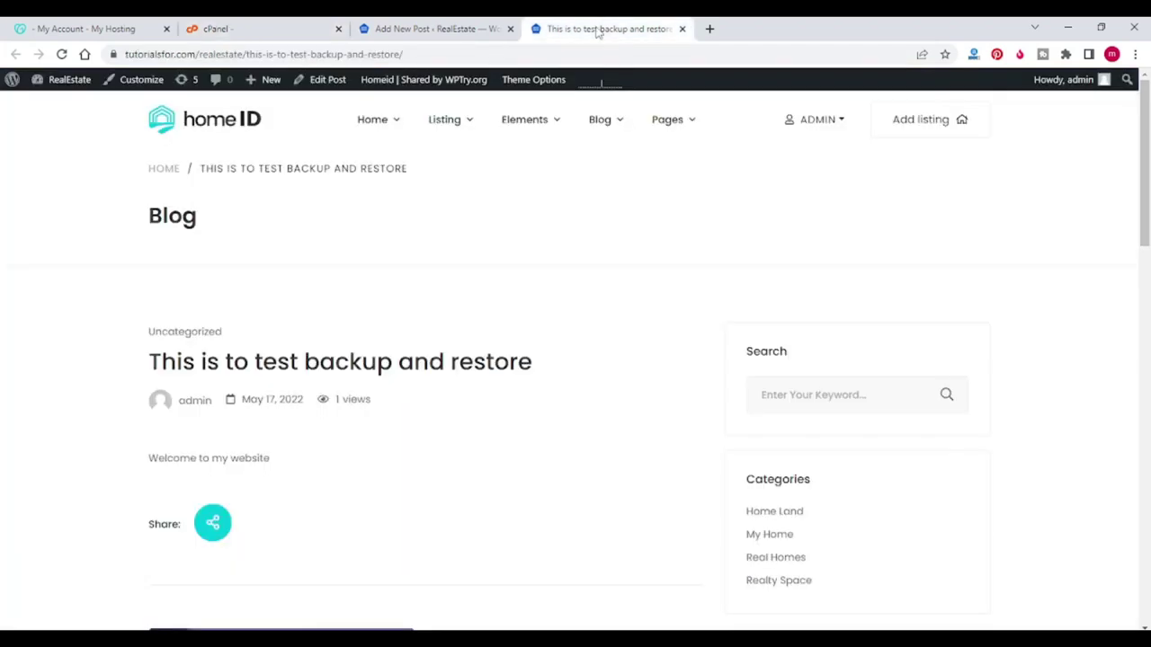
{"action": "left_click", "coordinate": [62, 54]}
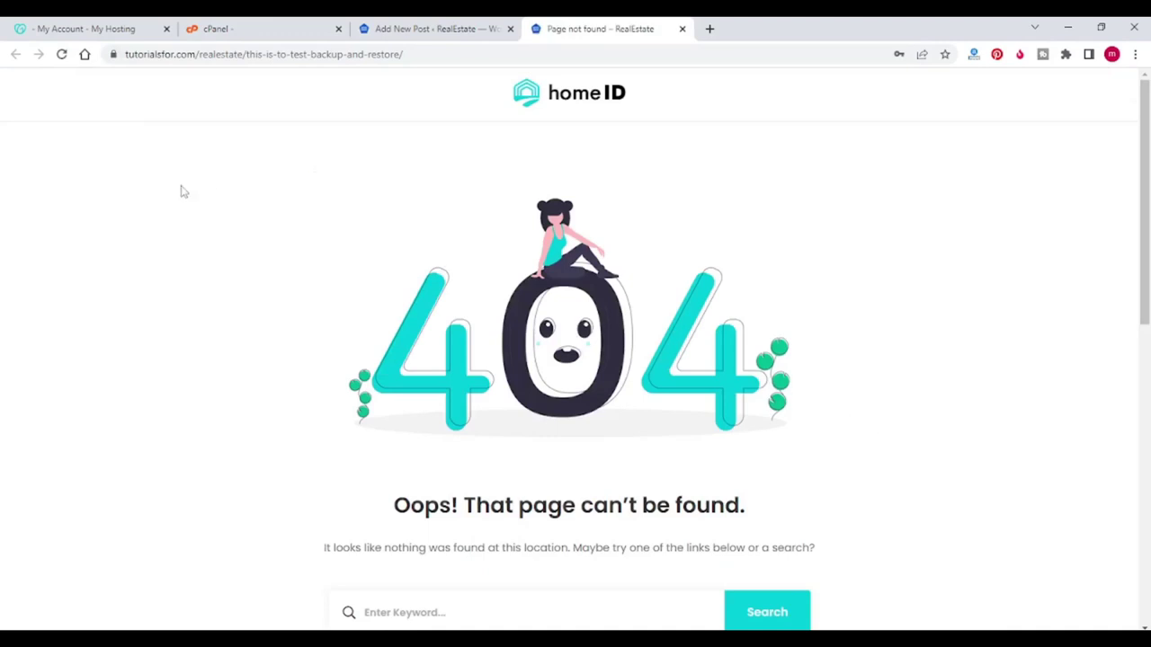
{"action": "left_click", "coordinate": [255, 27]}
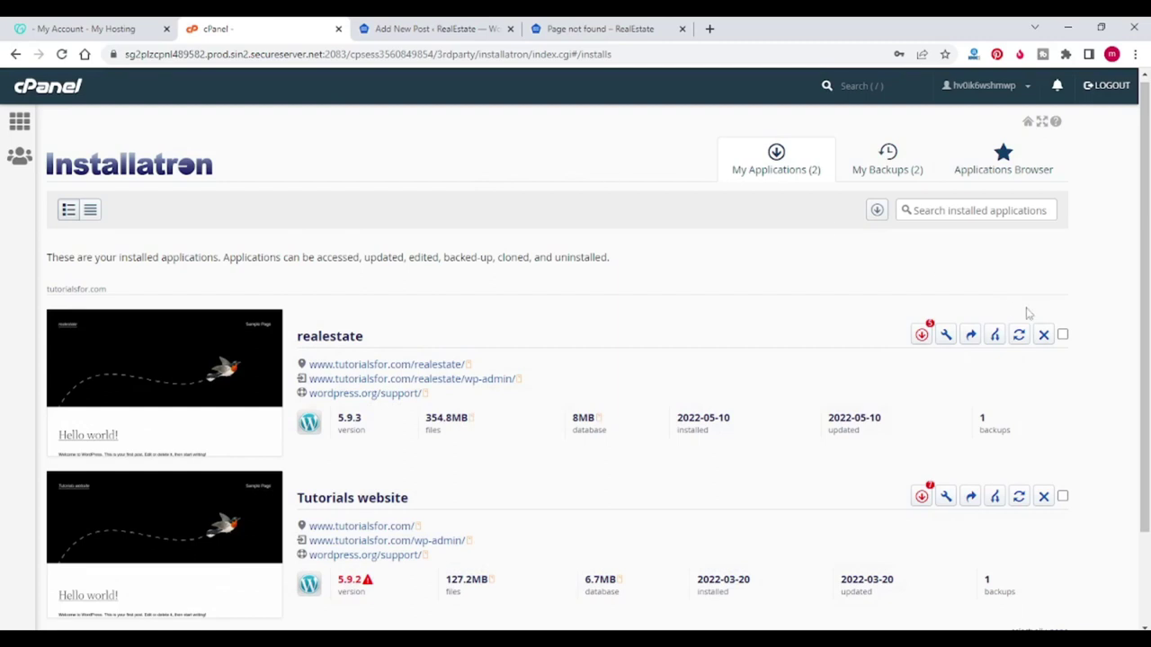
Uninstall the realestate WordPress application, including its files and database.
{"action": "mouse_move", "coordinate": [1148, 300]}
{"action": "left_mouse_down"}
{"action": "mouse_move", "coordinate": [1147, 438]}
{"action": "mouse_move", "coordinate": [1145, 310]}
{"action": "left_mouse_up"}
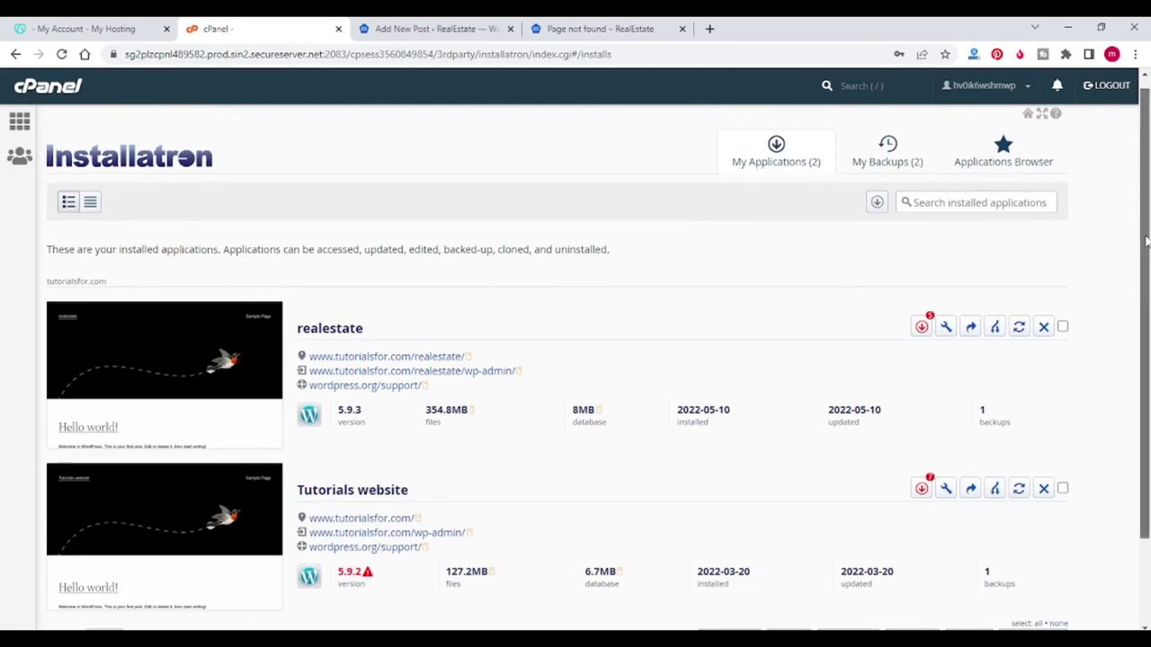
{"action": "left_click_drag", "start_coordinate": [1145, 237], "coordinate": [1145, 309]}
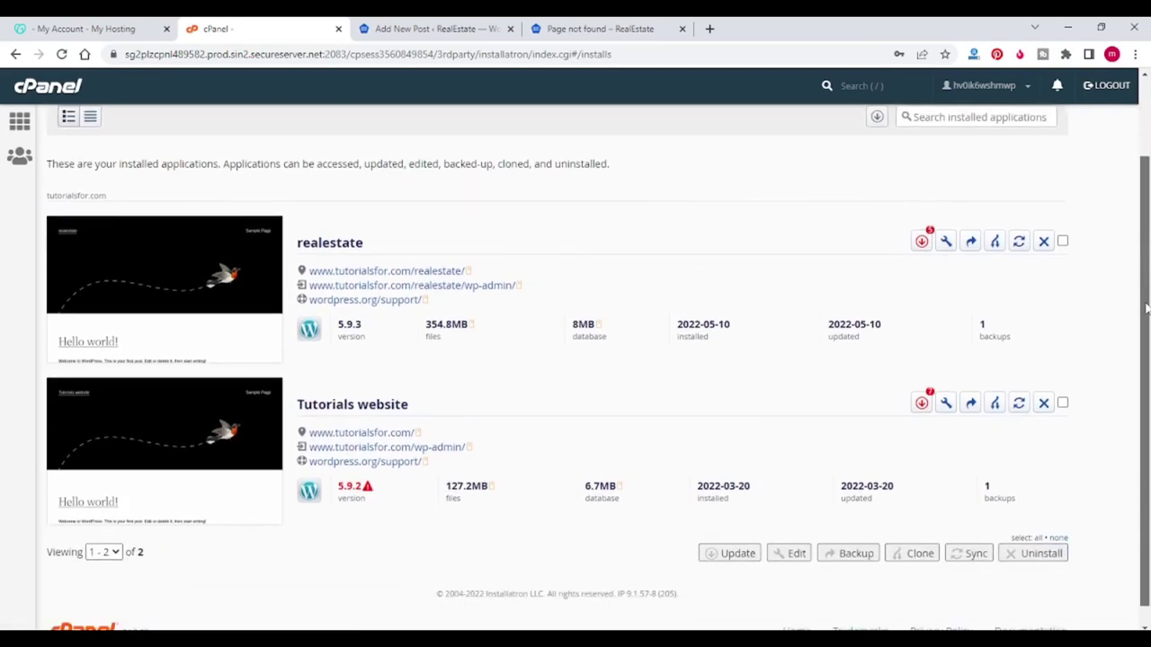
{"action": "left_click_drag", "start_coordinate": [1146, 308], "coordinate": [1145, 306]}
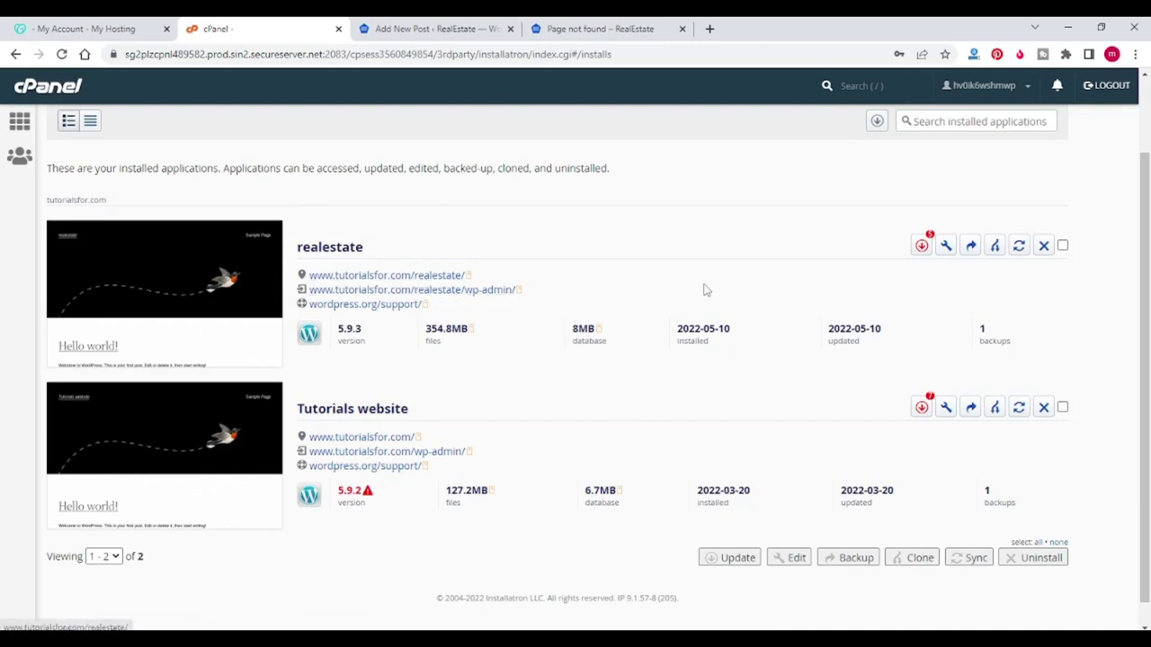
{"action": "left_click", "coordinate": [1041, 247]}
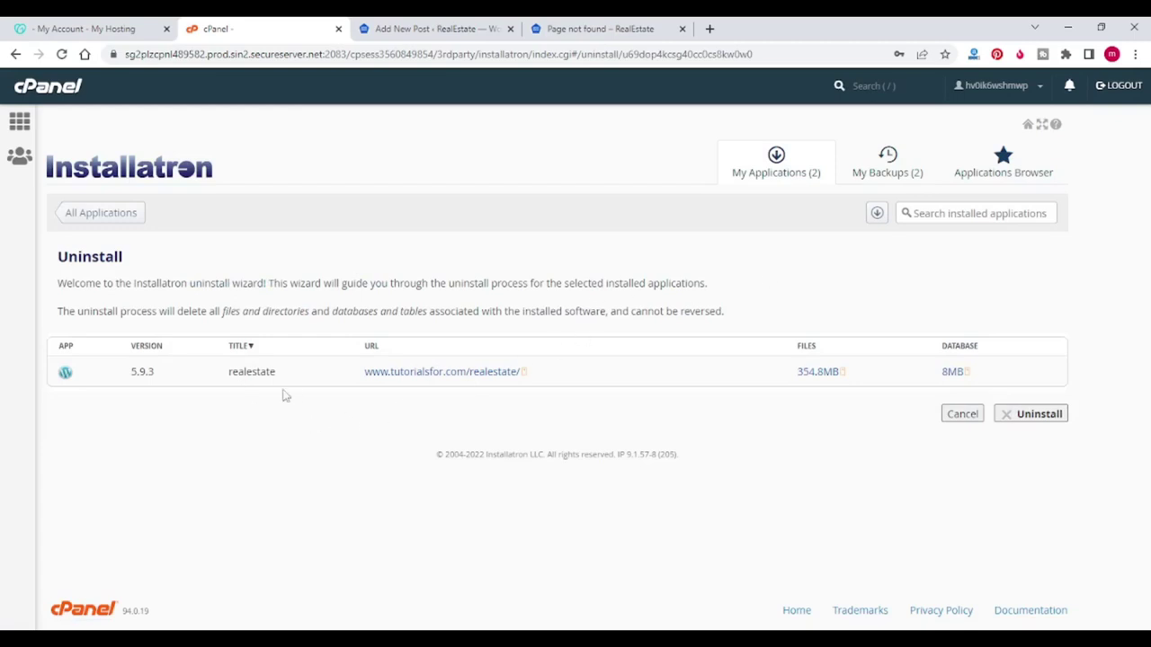
{"action": "left_click", "coordinate": [1041, 414]}
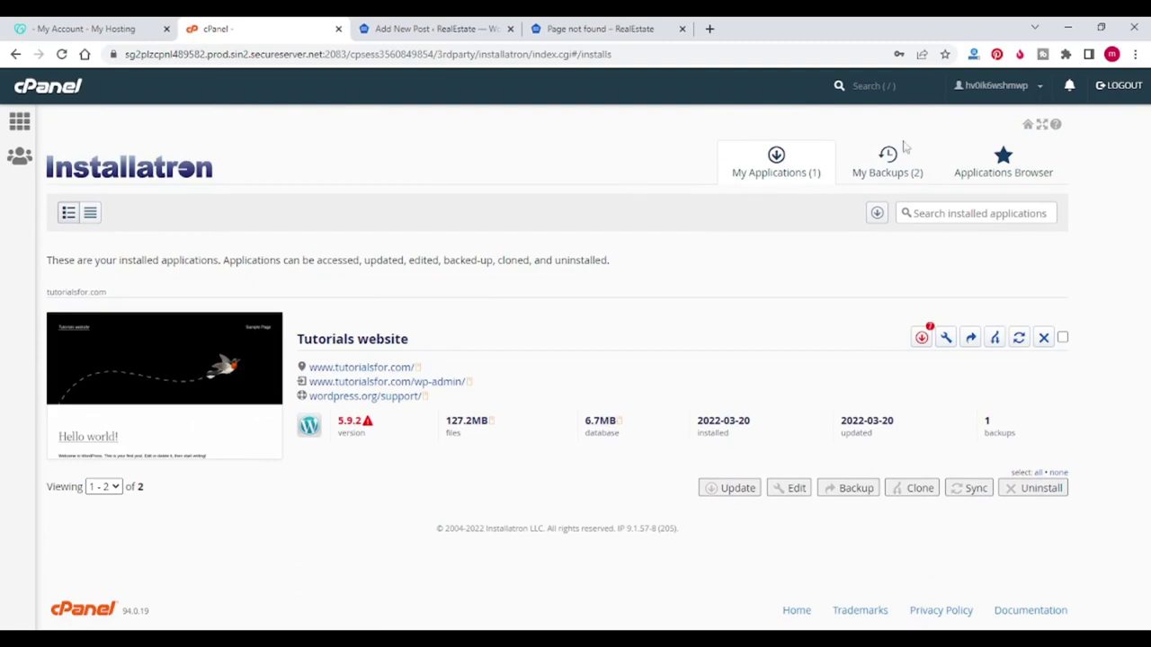
Open the restore wizard for the realestate Backup_demo backup and choose its original location.
{"action": "left_click", "coordinate": [888, 159]}
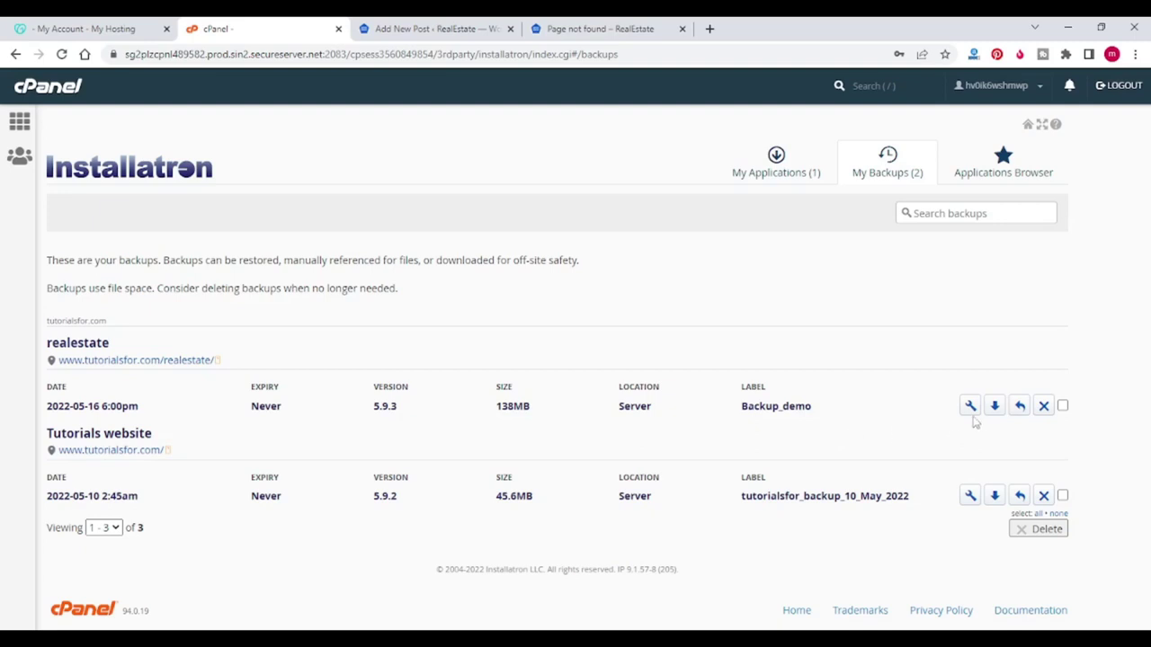
{"action": "left_click", "coordinate": [1018, 407]}
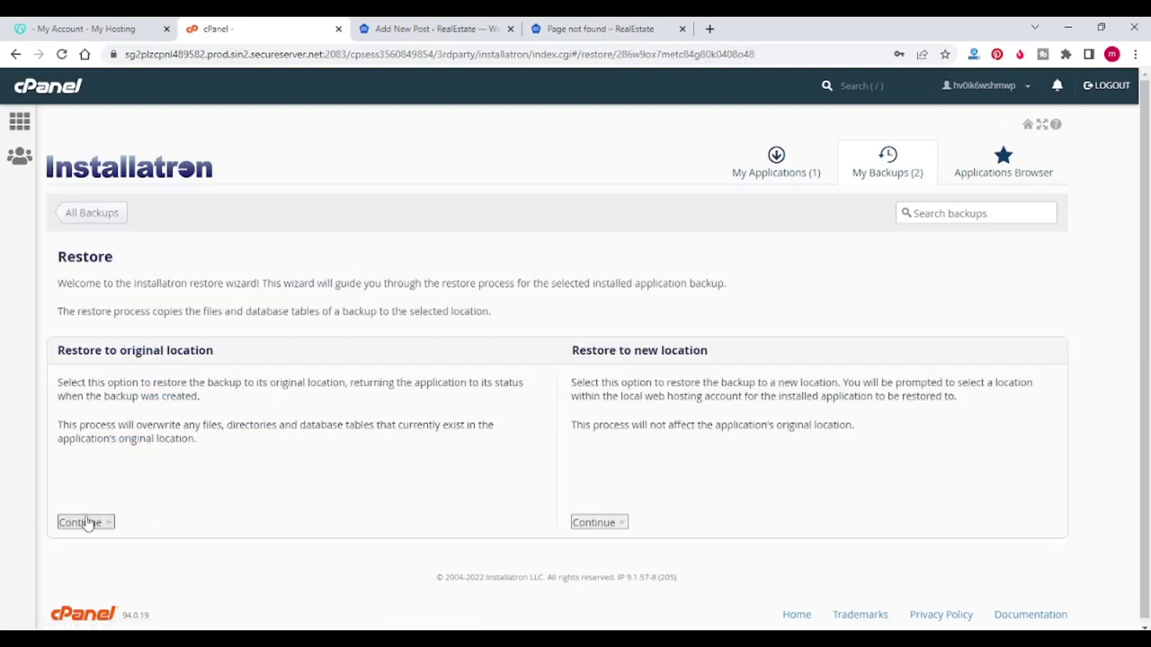
{"action": "left_click", "coordinate": [81, 522]}
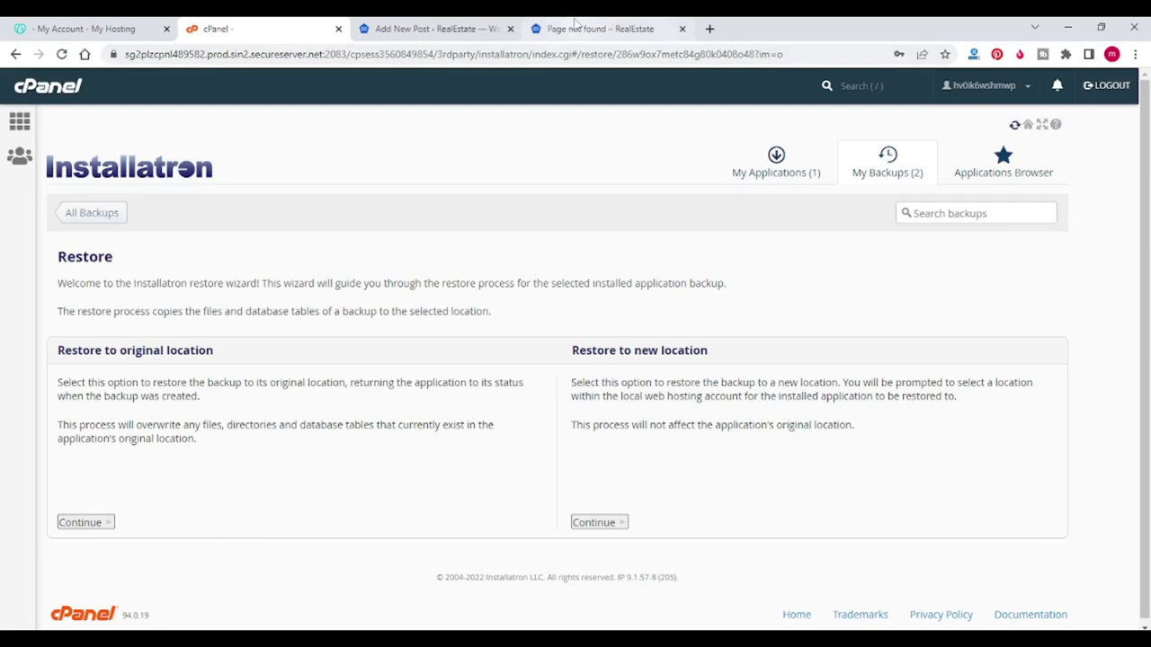
Reload the test post's page and load tutorialsfor.com/realestate/ to check whether the uninstalled site is gone.
{"action": "left_click", "coordinate": [572, 28]}
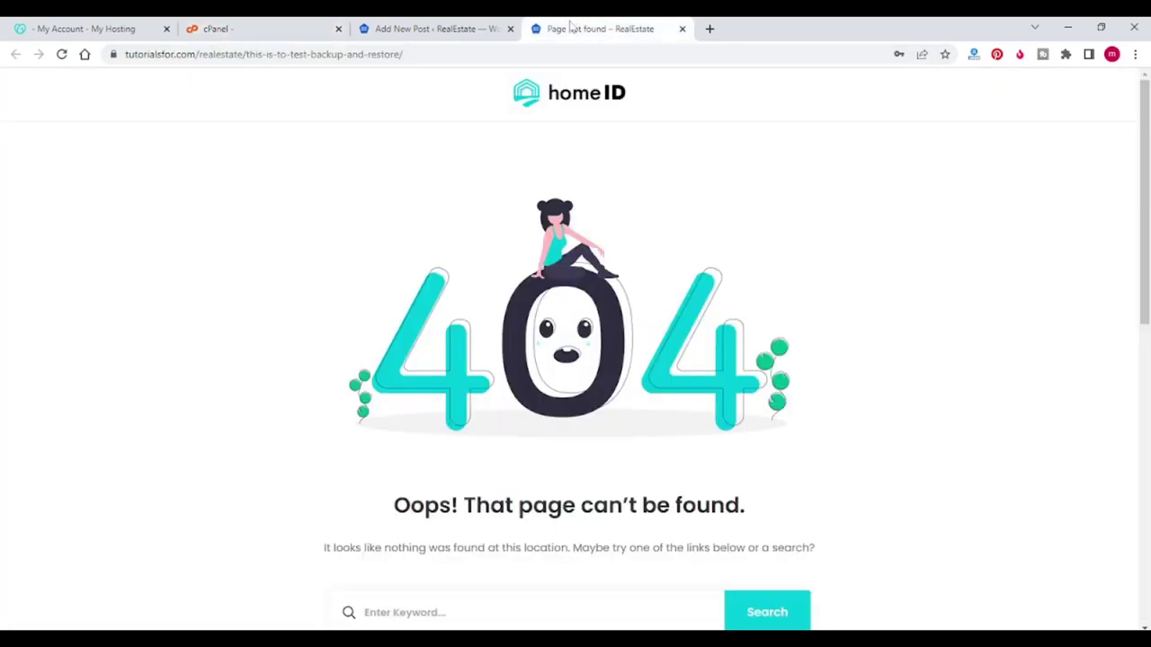
{"action": "left_click", "coordinate": [61, 54]}
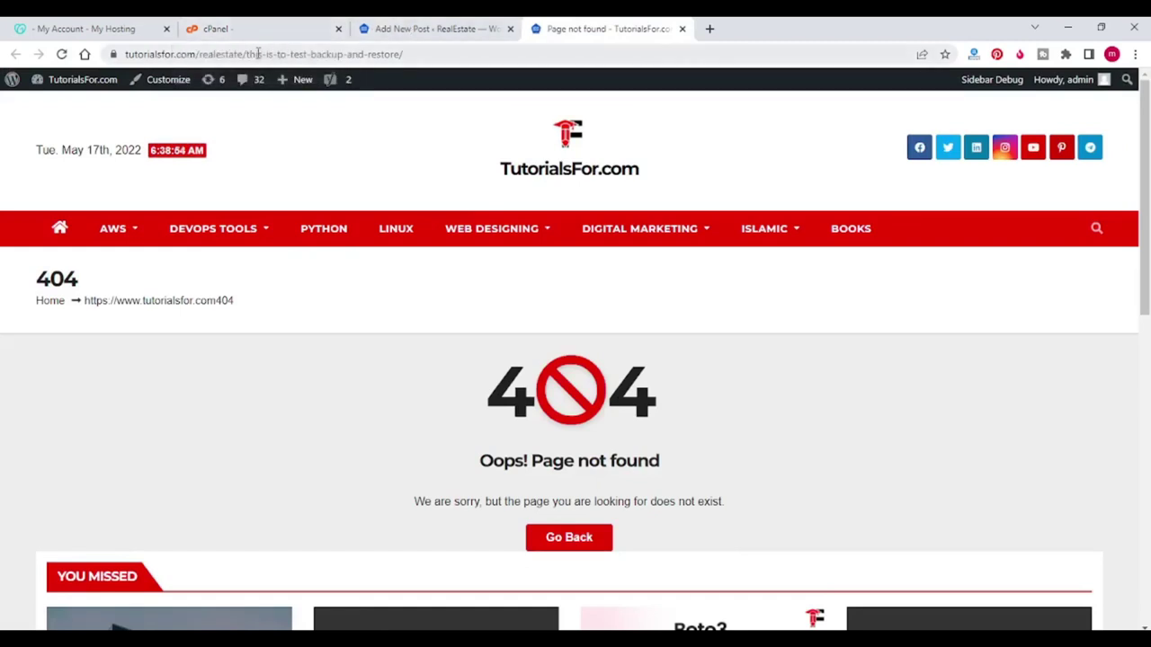
{"action": "left_click_drag", "start_coordinate": [247, 54], "coordinate": [520, 49]}
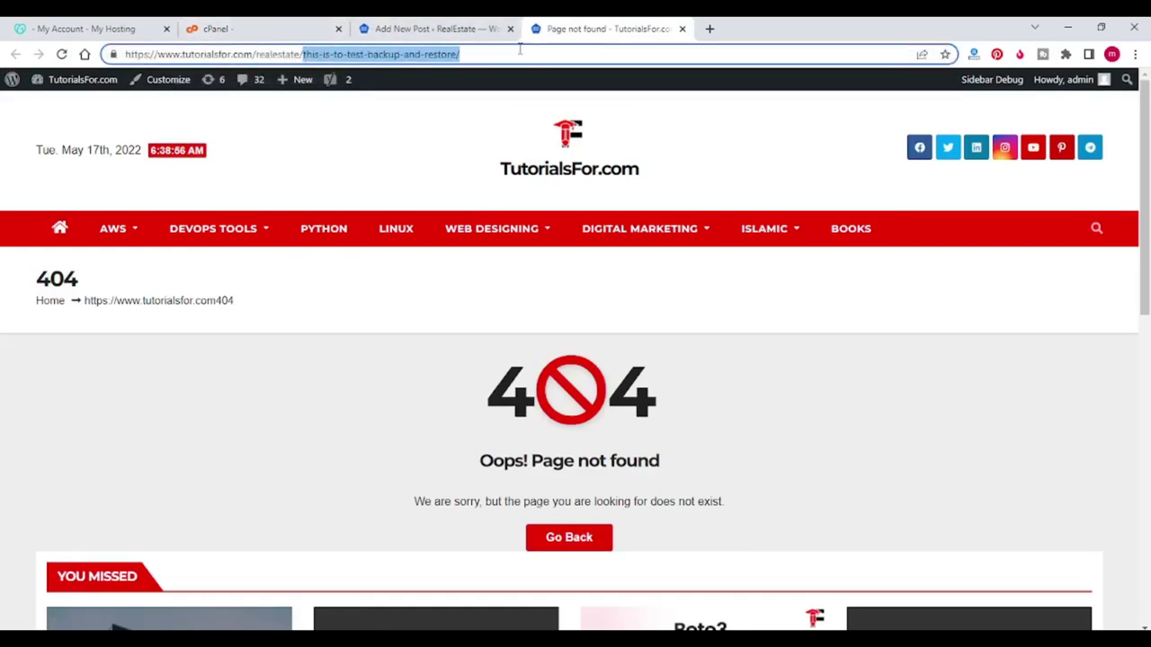
{"action": "key", "text": "BackSpace"}
{"action": "key", "text": "Return"}
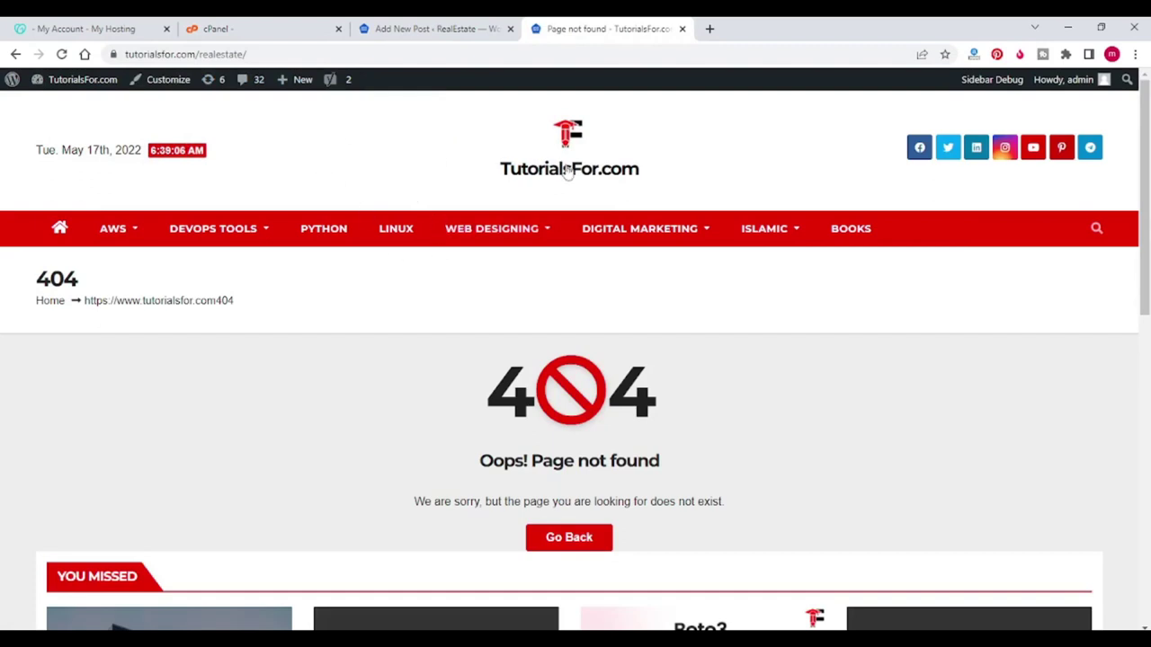
Confirm the original location for the realestate backup, review the listed files and database tables, and start the restore, repeating it once.
{"action": "left_click", "coordinate": [264, 25]}
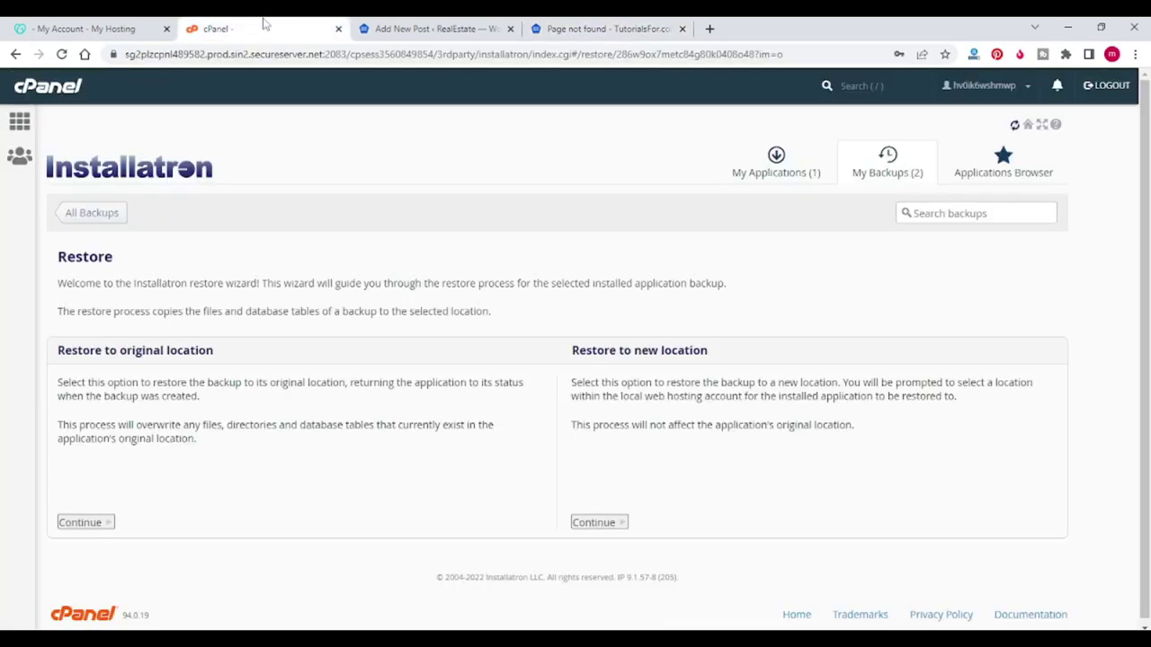
{"action": "left_click", "coordinate": [81, 524]}
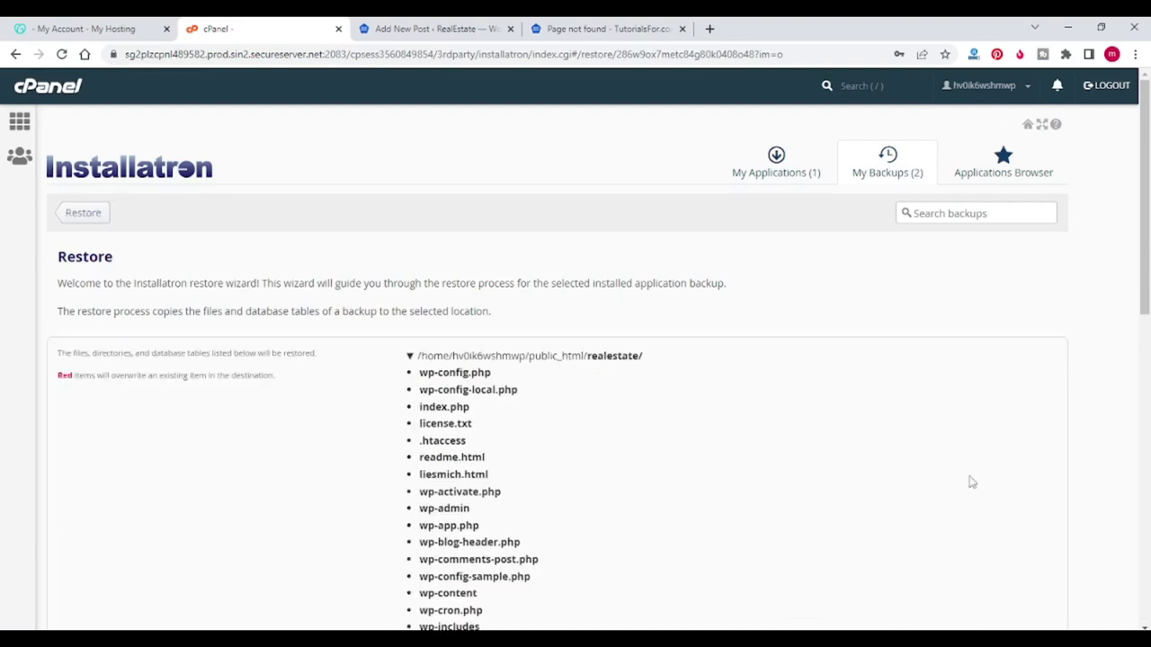
{"action": "left_click_drag", "start_coordinate": [1145, 282], "coordinate": [1145, 584]}
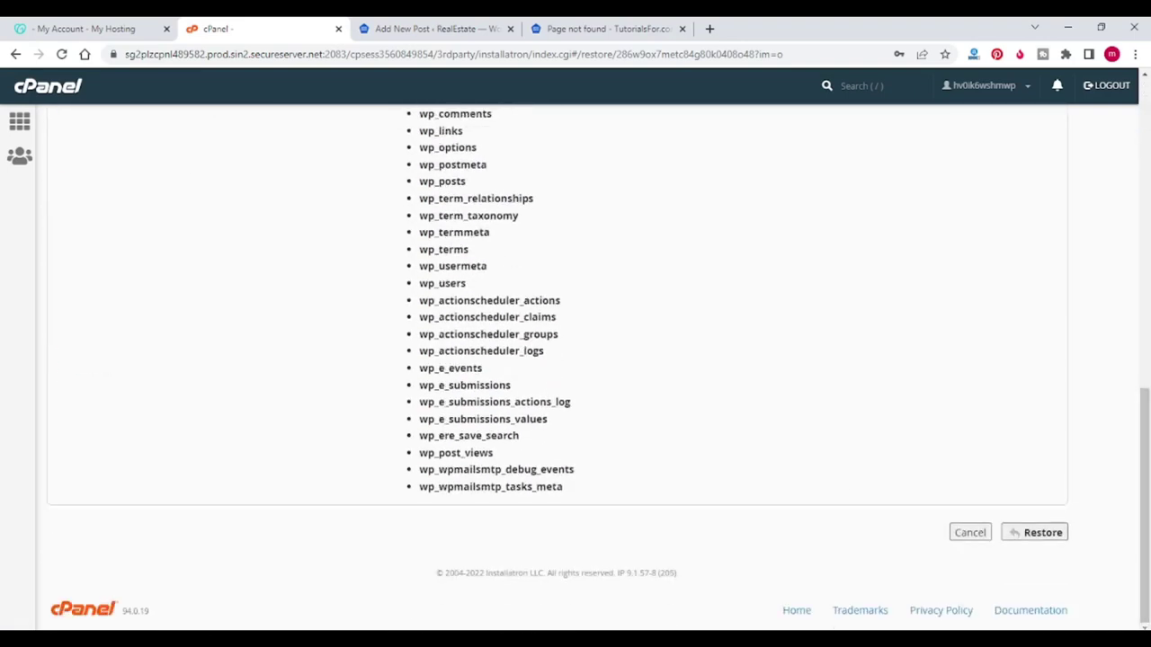
{"action": "left_click", "coordinate": [1040, 534]}
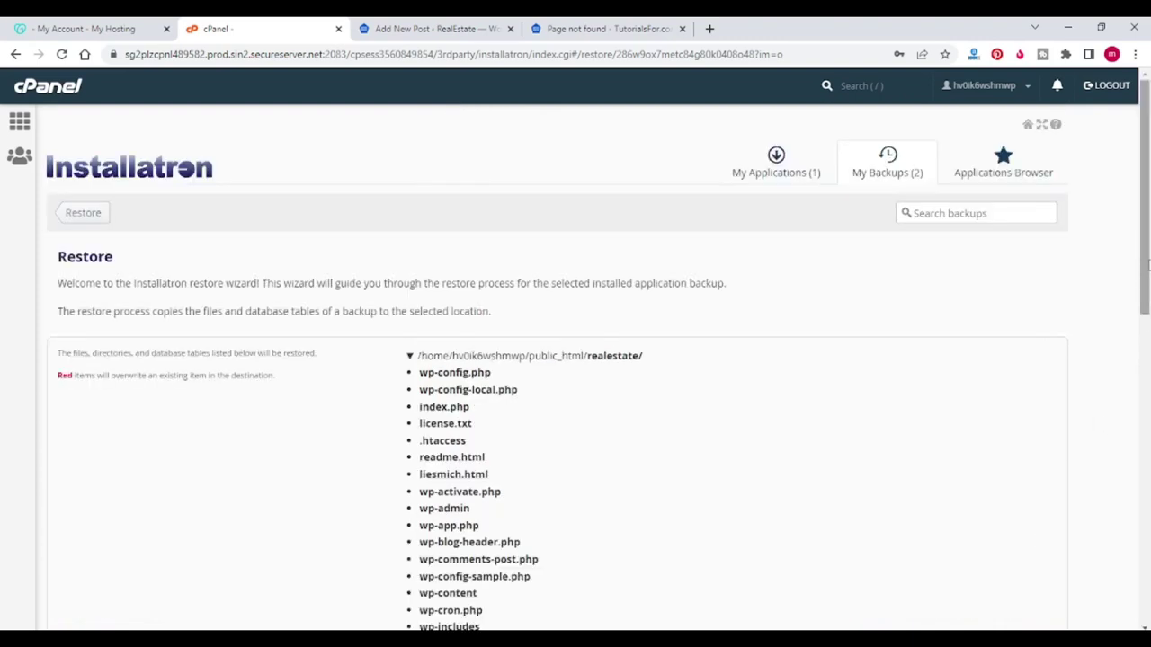
{"action": "left_click_drag", "start_coordinate": [1147, 262], "coordinate": [1148, 601]}
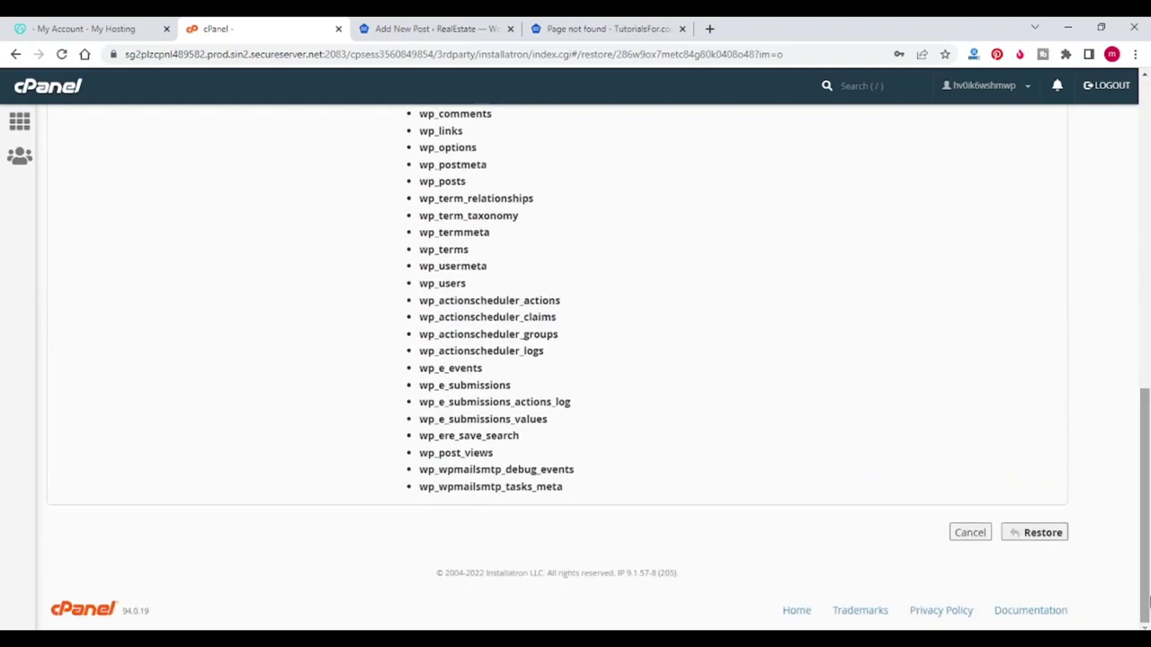
{"action": "left_click", "coordinate": [1044, 534]}
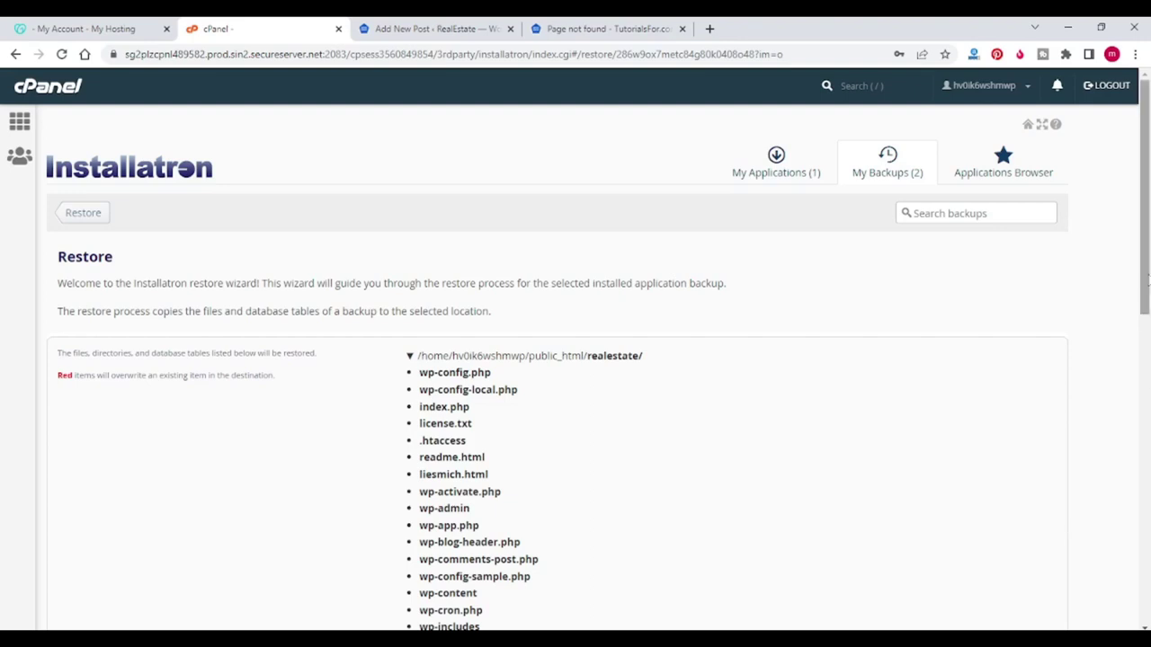
{"action": "left_click_drag", "start_coordinate": [1147, 281], "coordinate": [1147, 579]}
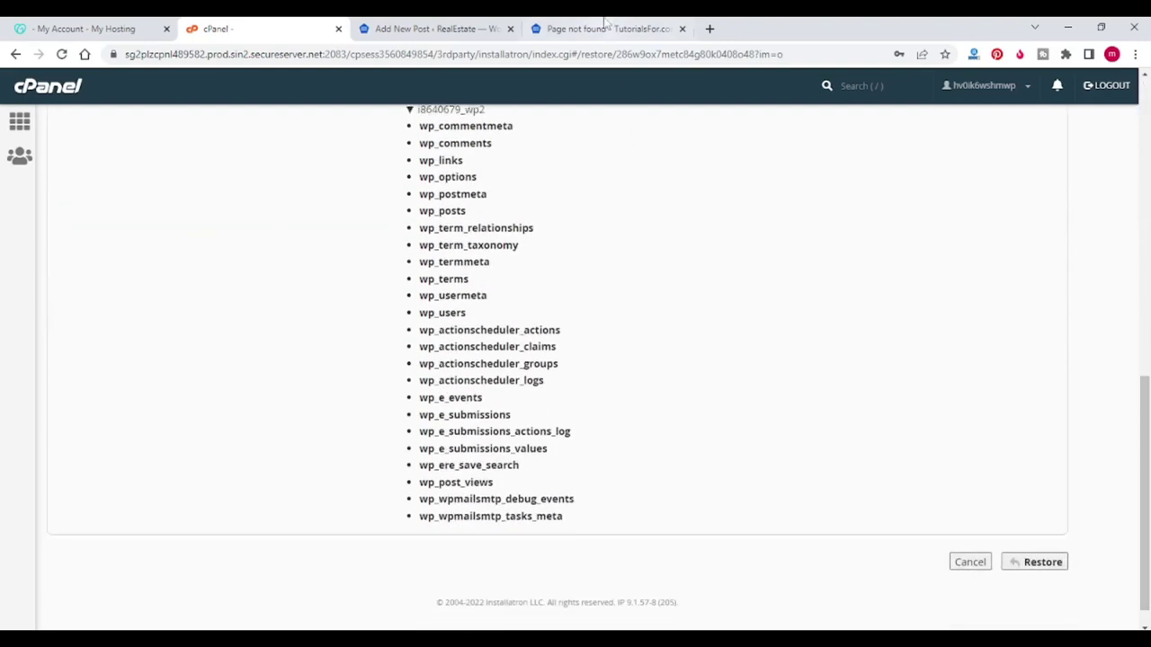
Load tutorialsfor.com/realestate/ again to check whether the site is restored.
{"action": "left_click", "coordinate": [604, 27]}
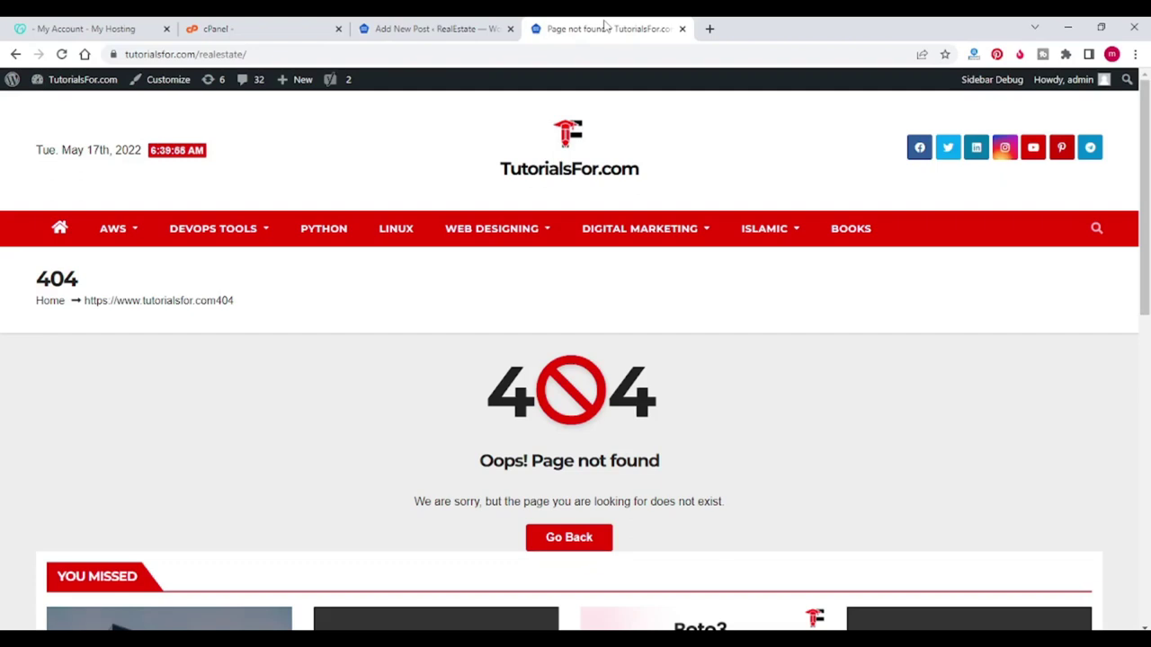
{"action": "left_click", "coordinate": [261, 55]}
{"action": "key", "text": "Return"}
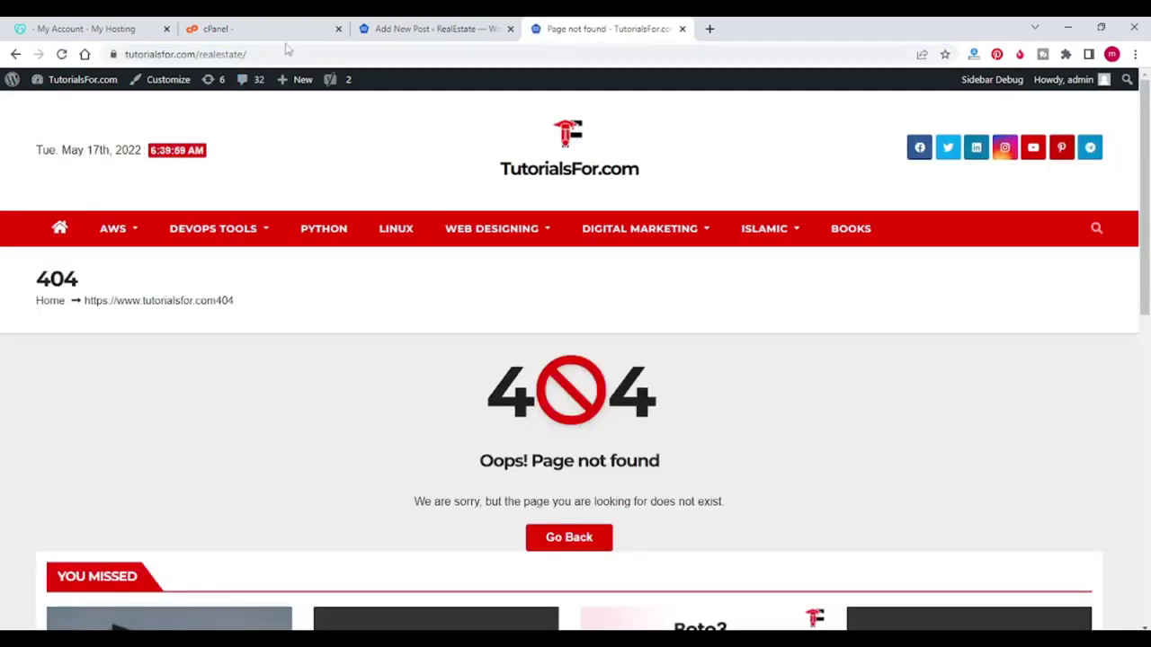
Run the realestate backup restore again in Installatron and reload tutorialsfor.com/realestate/ to check the site.
{"action": "left_click", "coordinate": [300, 27]}
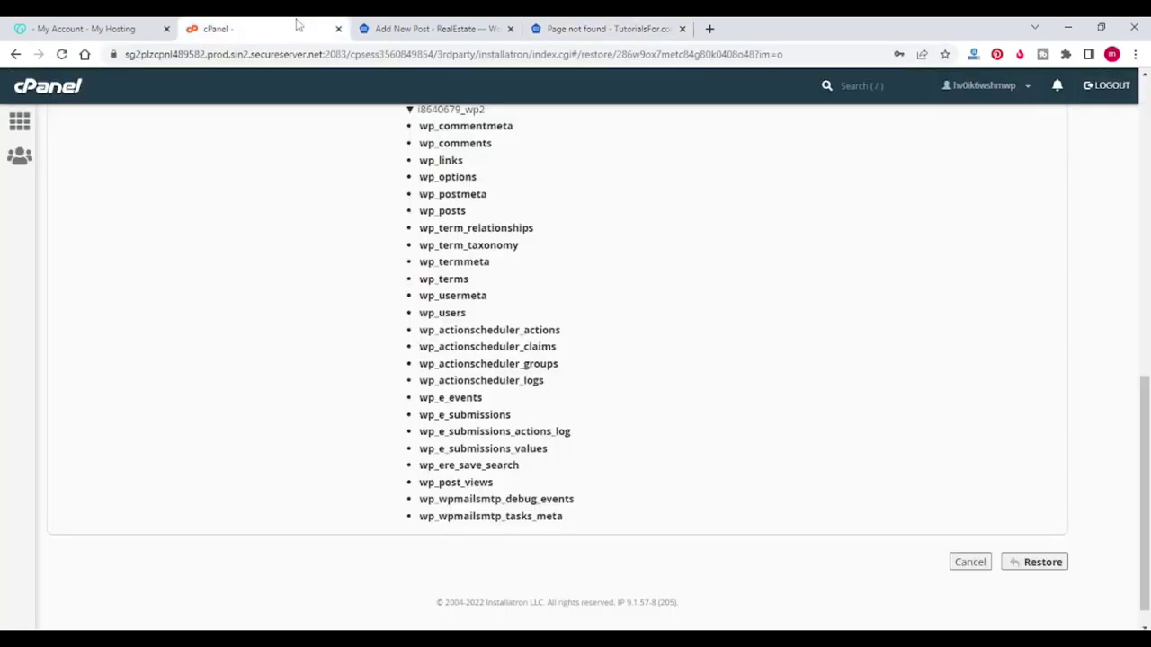
{"action": "left_click", "coordinate": [1025, 563]}
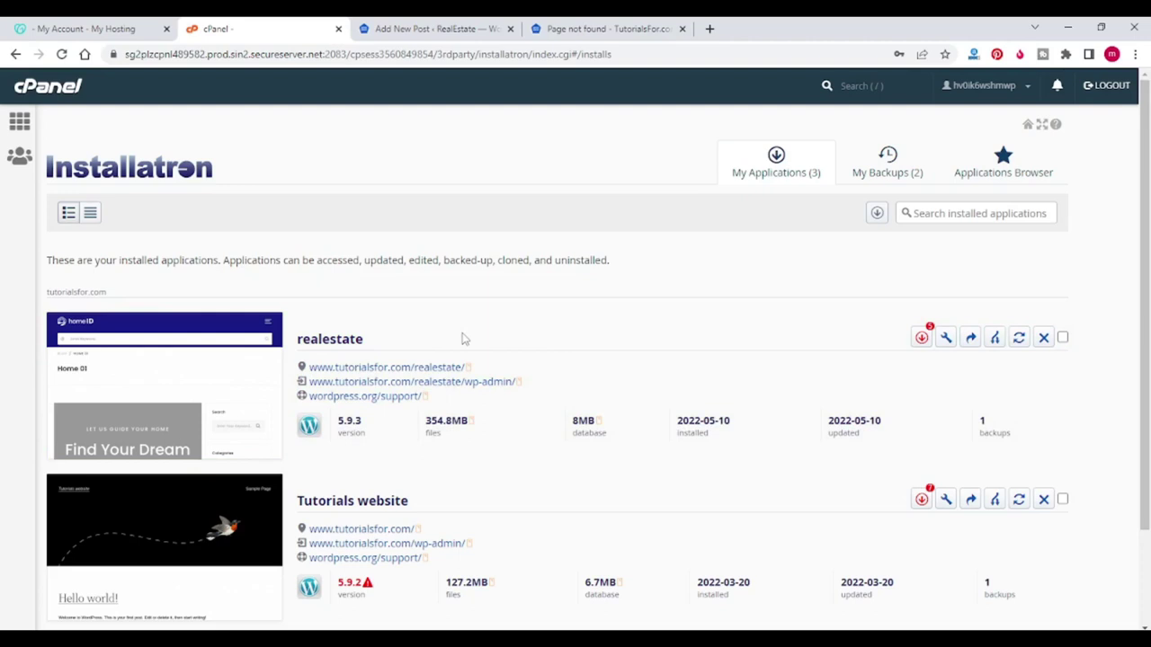
{"action": "left_click", "coordinate": [591, 25]}
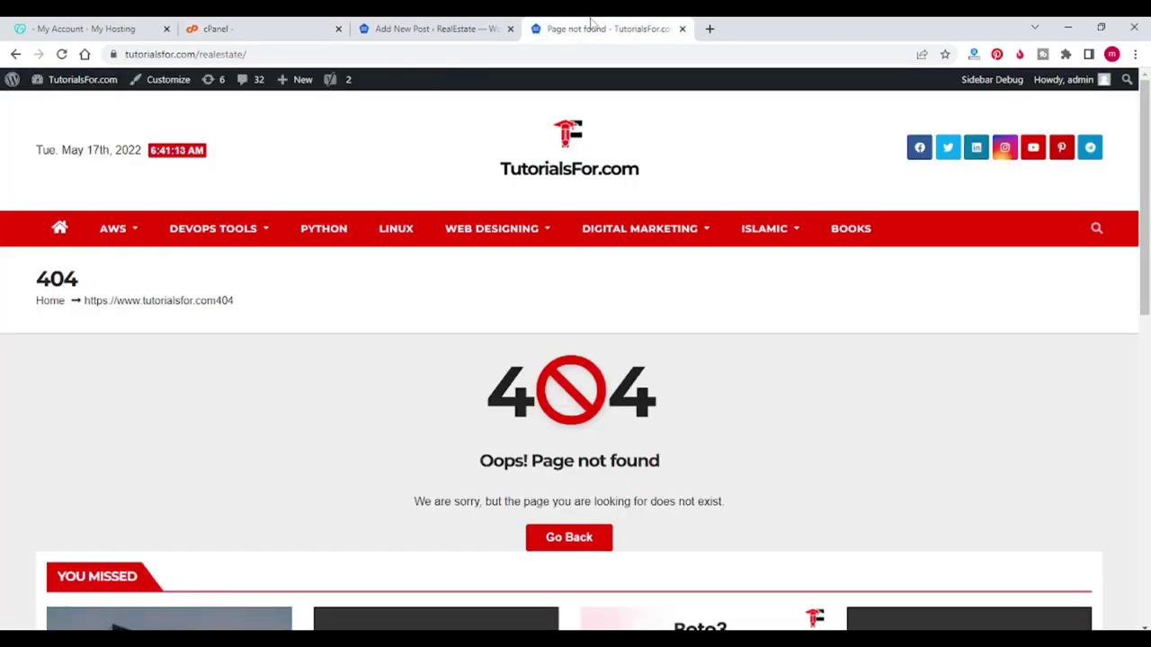
{"action": "left_click", "coordinate": [62, 54]}
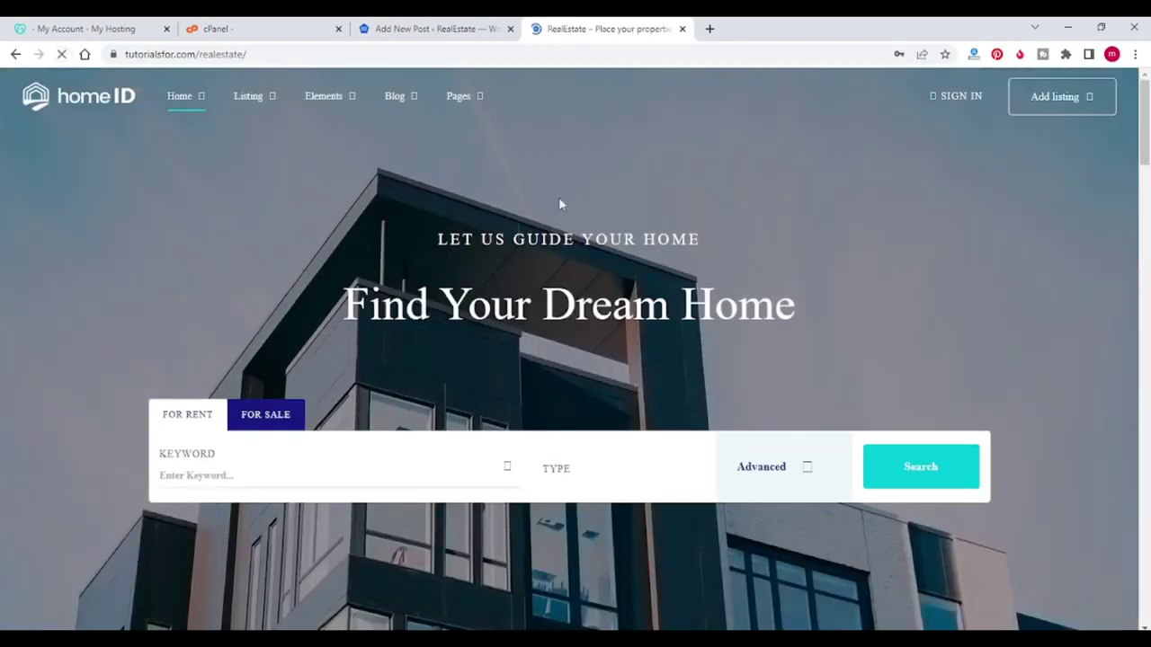
{"action": "left_click_drag", "start_coordinate": [1144, 146], "coordinate": [1145, 118]}
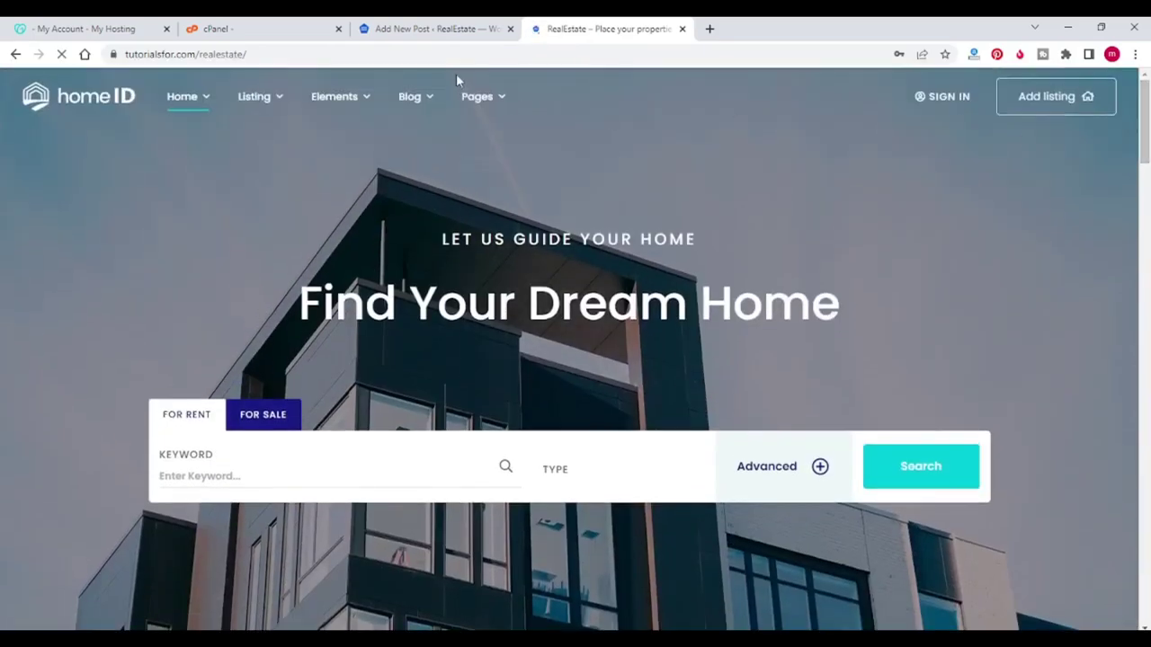
Log back in to the realestate WordPress admin with the saved credentials and open the posts list to check the restored content.
{"action": "left_click", "coordinate": [428, 30]}
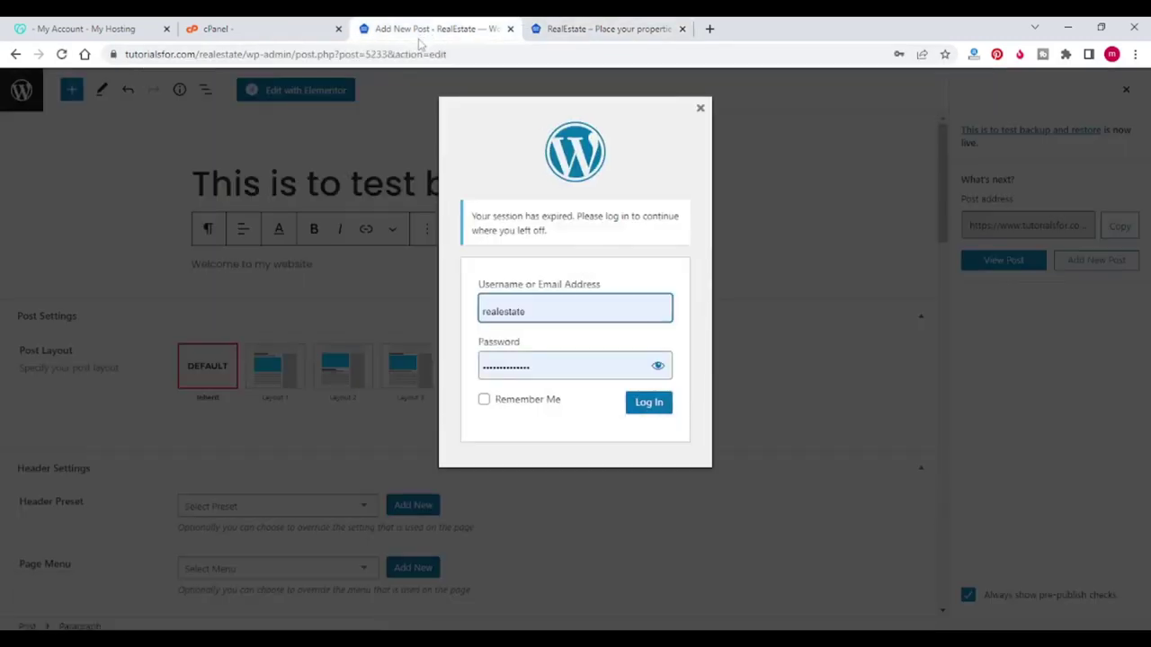
{"action": "left_click", "coordinate": [647, 409]}
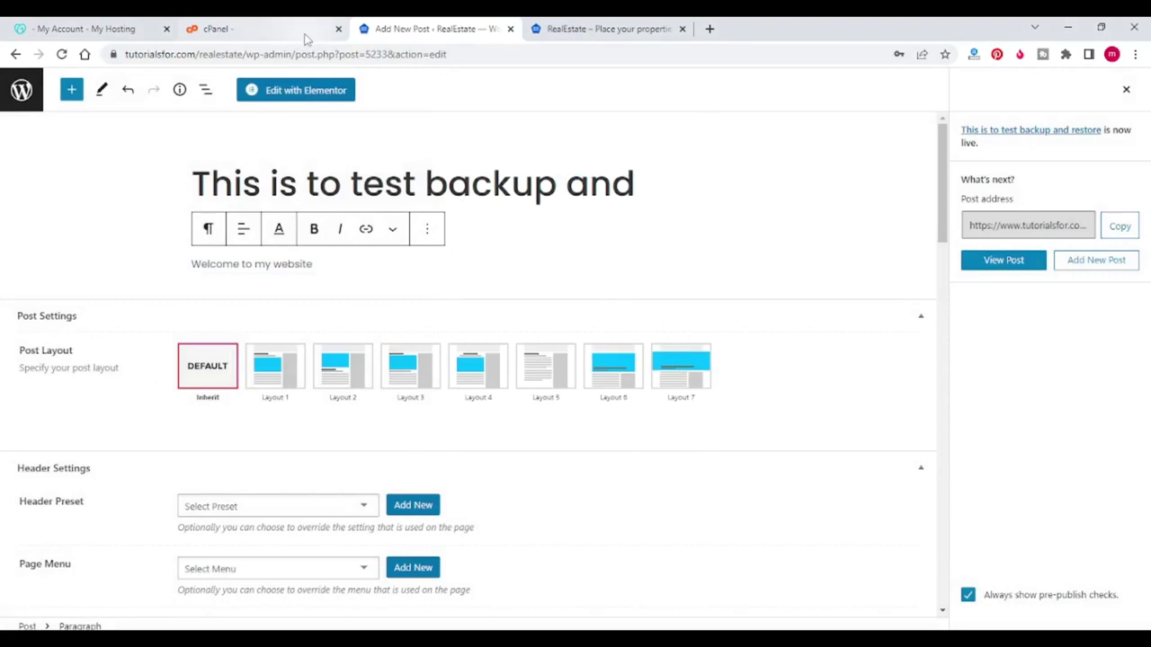
{"action": "left_click", "coordinate": [23, 95]}
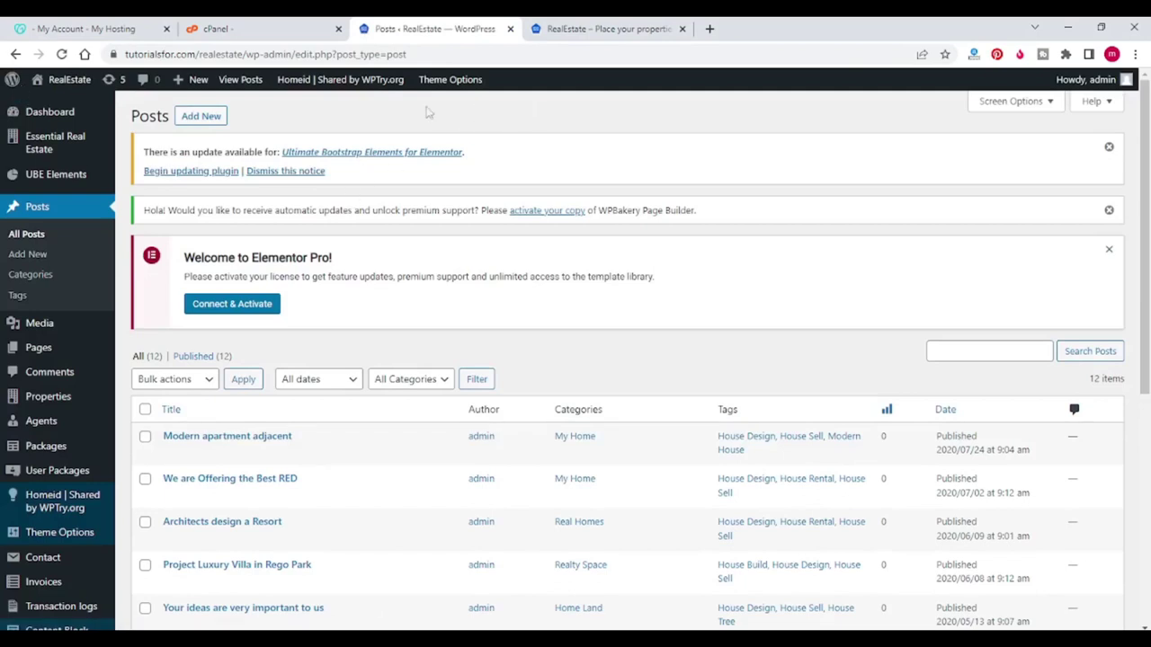
Edit the first realestate application in Installatron so Automatic Update Backup creates a backup and automatically restores it if the update fails.
{"action": "left_click", "coordinate": [284, 38]}
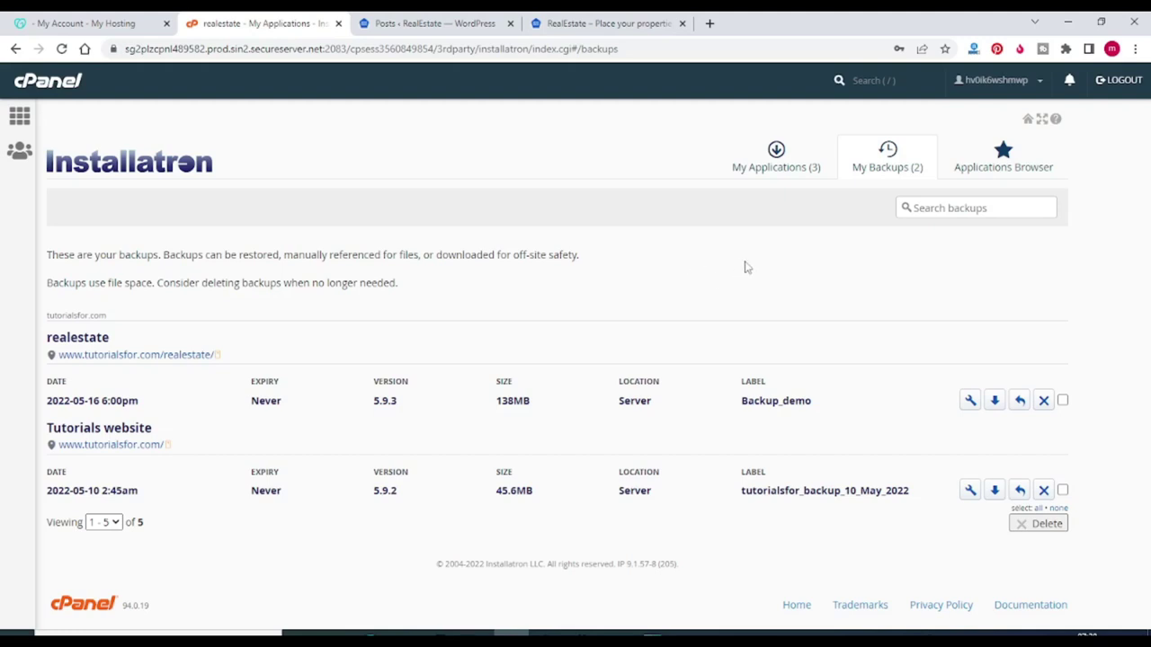
{"action": "left_click", "coordinate": [795, 156]}
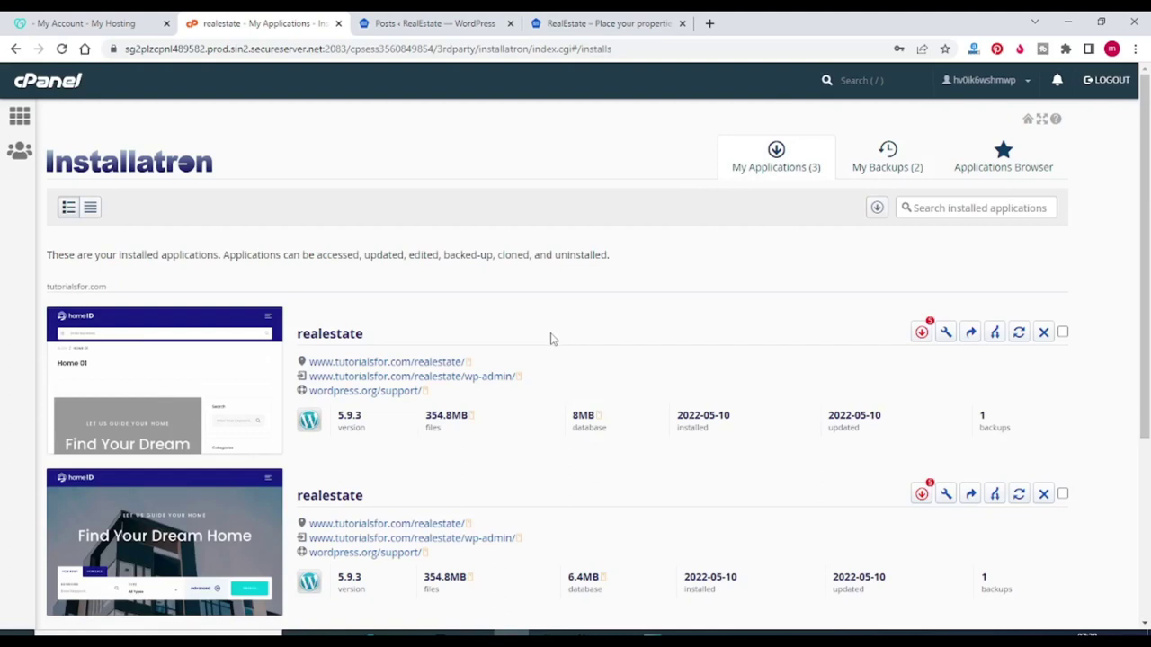
{"action": "left_click", "coordinate": [946, 335]}
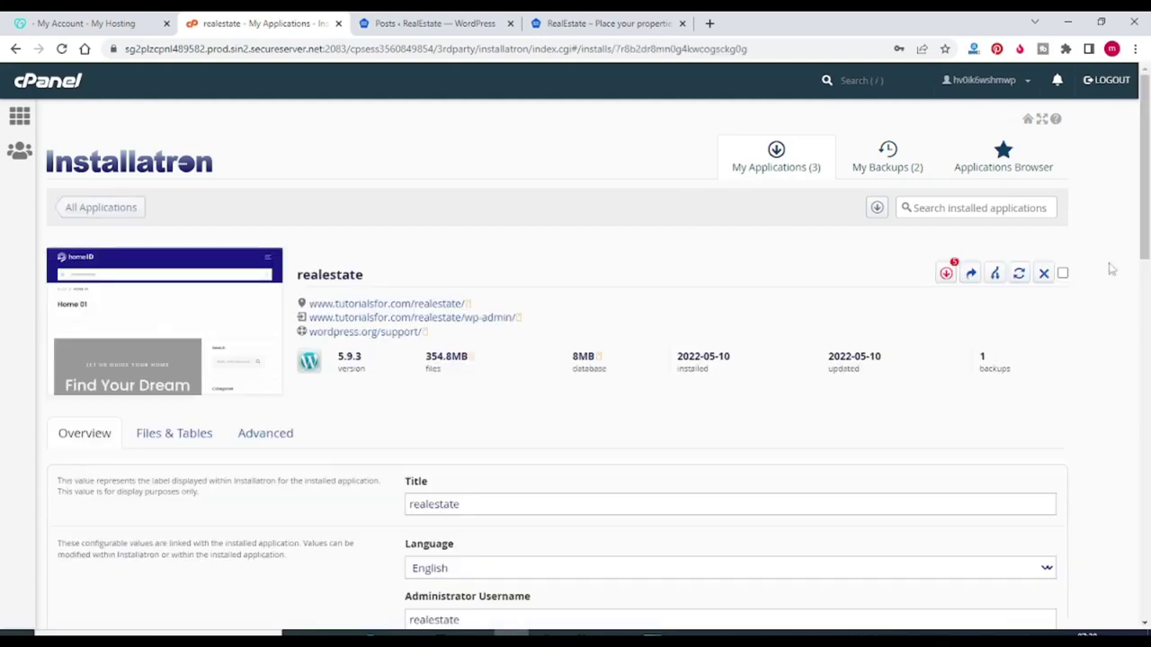
{"action": "left_click_drag", "start_coordinate": [1139, 209], "coordinate": [1146, 479]}
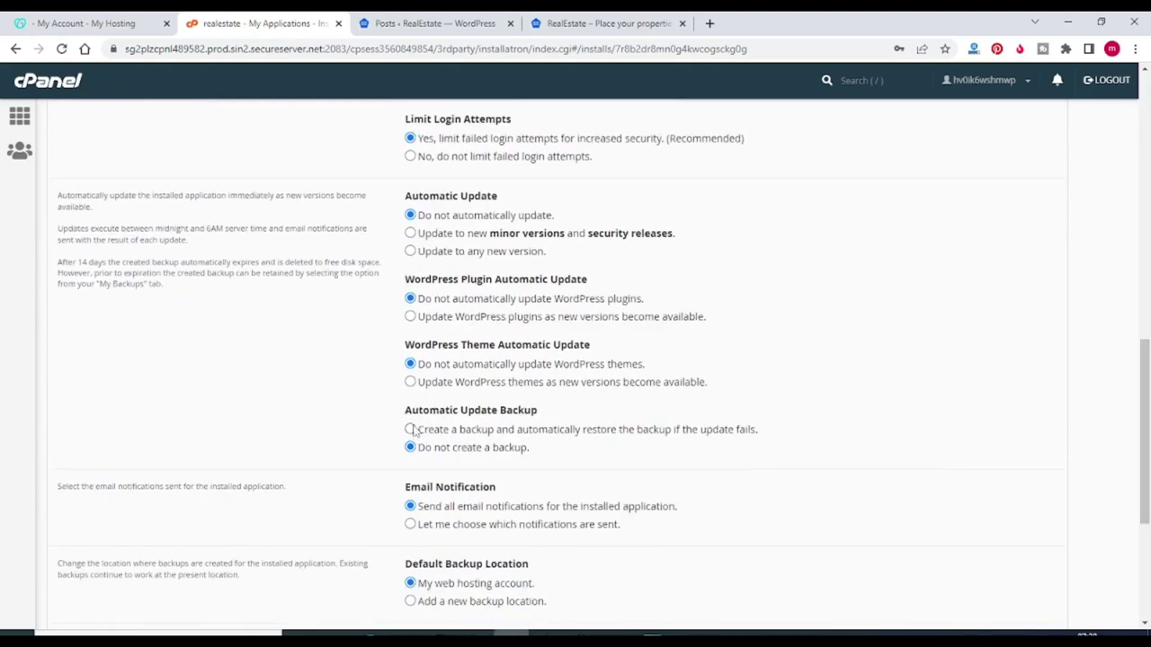
{"action": "left_click", "coordinate": [411, 429]}
Set a custom Automatic Backup schedule of 20 daily, 0 weekly and 1 monthly, save all settings, and decline the browser's password update.
{"action": "left_click_drag", "start_coordinate": [1146, 461], "coordinate": [1147, 542]}
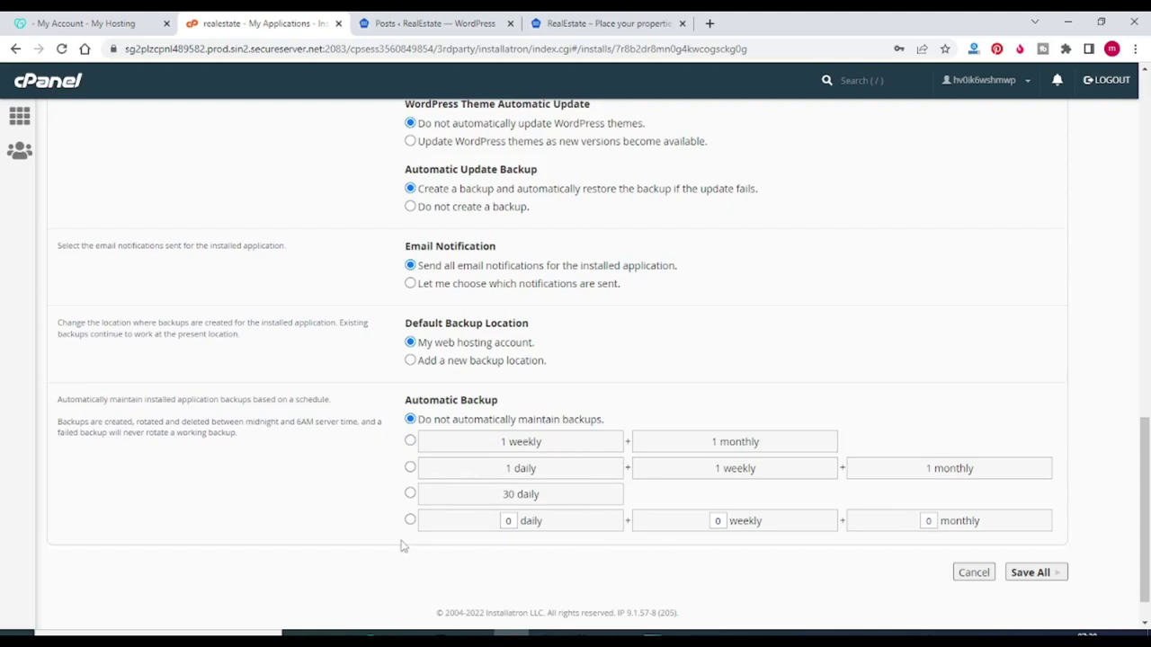
{"action": "left_click", "coordinate": [410, 444]}
{"action": "left_click", "coordinate": [410, 520]}
{"action": "key", "text": "BackSpace"}
{"action": "type", "text": "2"}
{"action": "type", "text": "0"}
{"action": "left_click", "coordinate": [720, 521]}
{"action": "type", "text": "1"}
{"action": "left_click", "coordinate": [931, 519]}
{"action": "type", "text": "1"}
{"action": "left_click", "coordinate": [720, 521]}
{"action": "key", "text": "BackSpace"}
{"action": "type", "text": "0"}
{"action": "left_click", "coordinate": [1034, 573]}
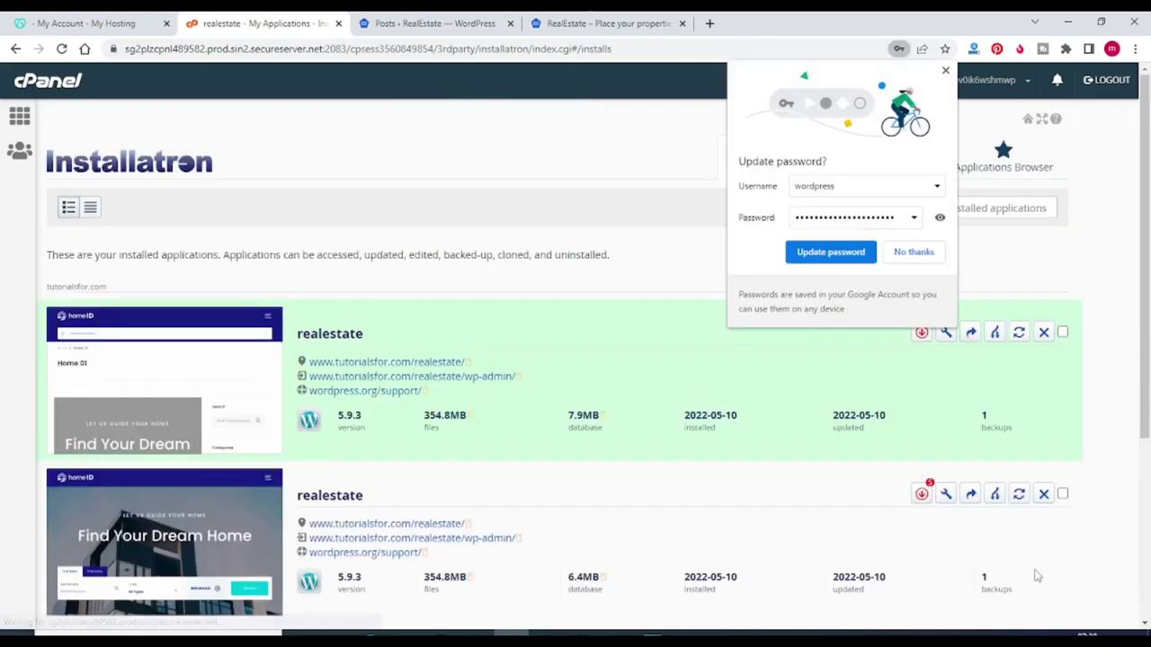
{"action": "left_click", "coordinate": [913, 253]}
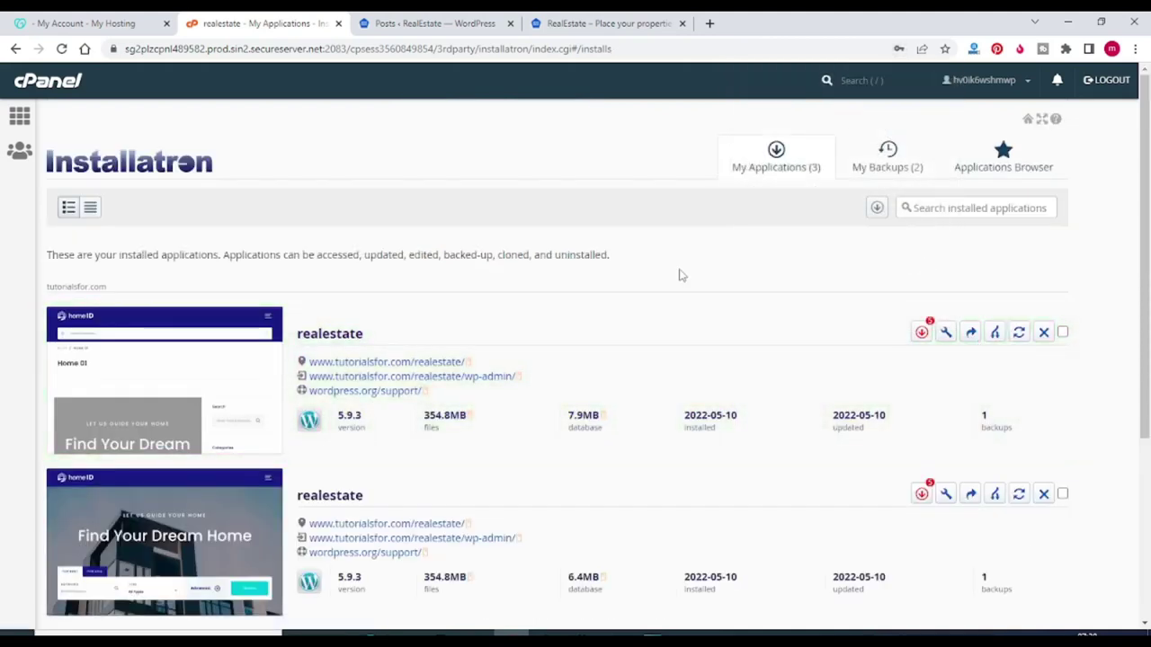